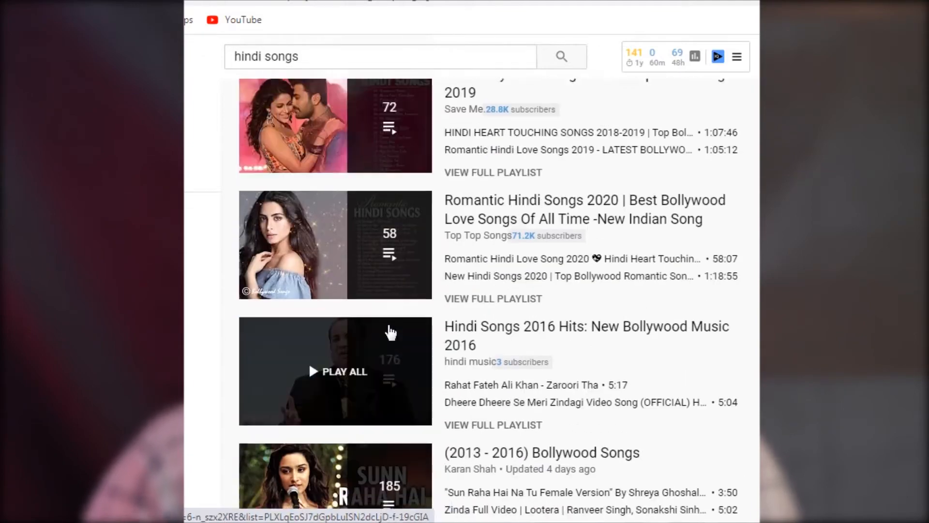
Step: Browse the playlist results of the "hindi songs" search
scroll(484, 265, "down", 8)
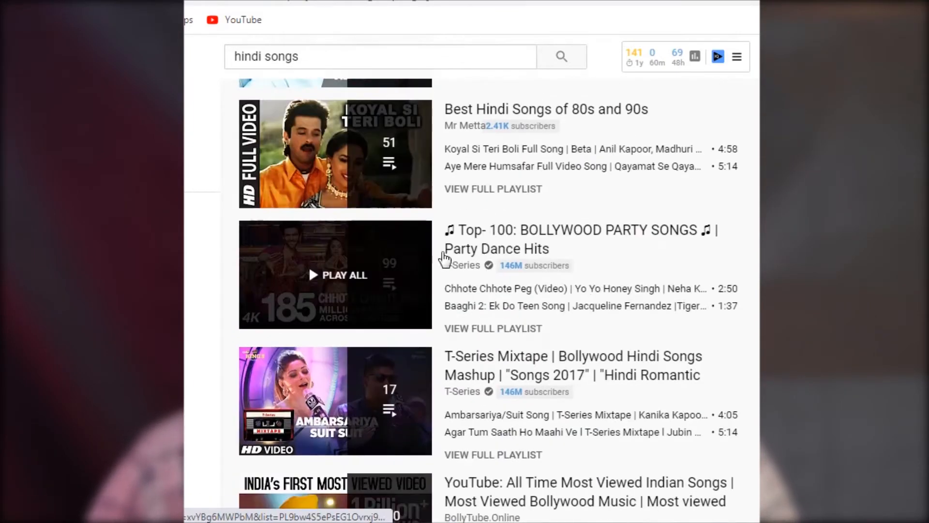
scroll(384, 359, "down", 5)
scroll(390, 412, "down", 7)
scroll(392, 338, "down", 4)
scroll(358, 315, "down", 10)
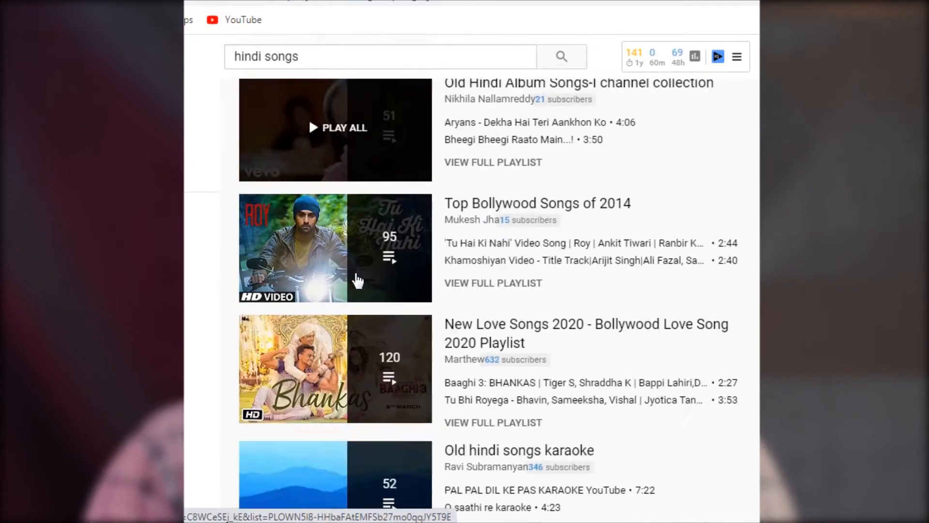
scroll(402, 435, "down", 4)
scroll(408, 416, "down", 4)
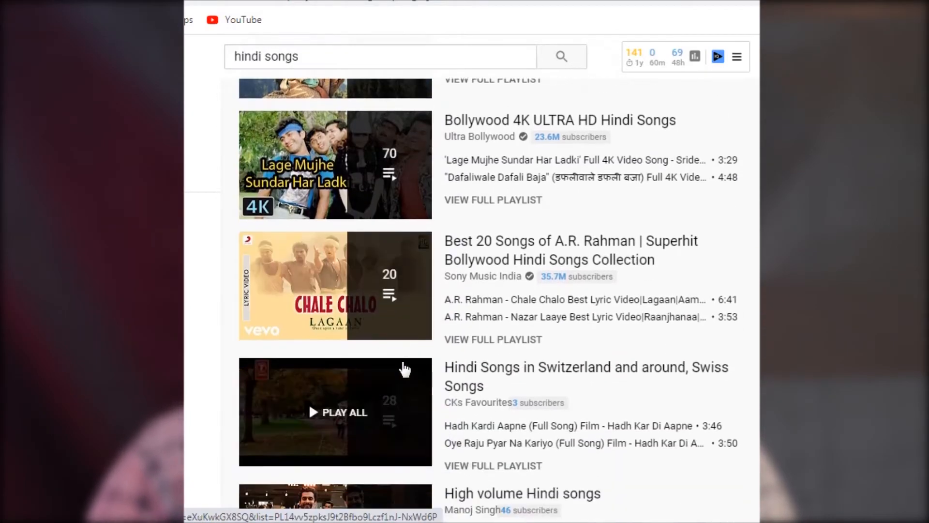
scroll(397, 348, "down", 9)
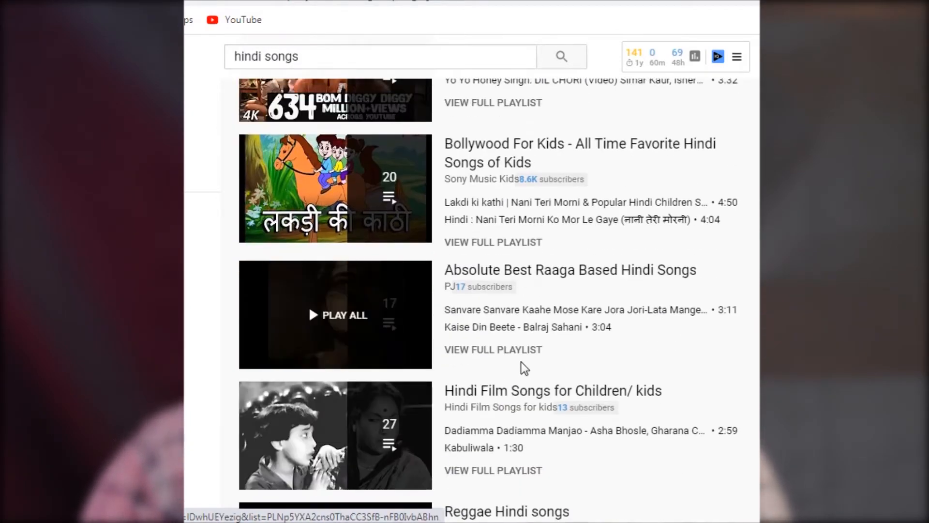
scroll(464, 370, "down", 8)
scroll(453, 421, "down", 6)
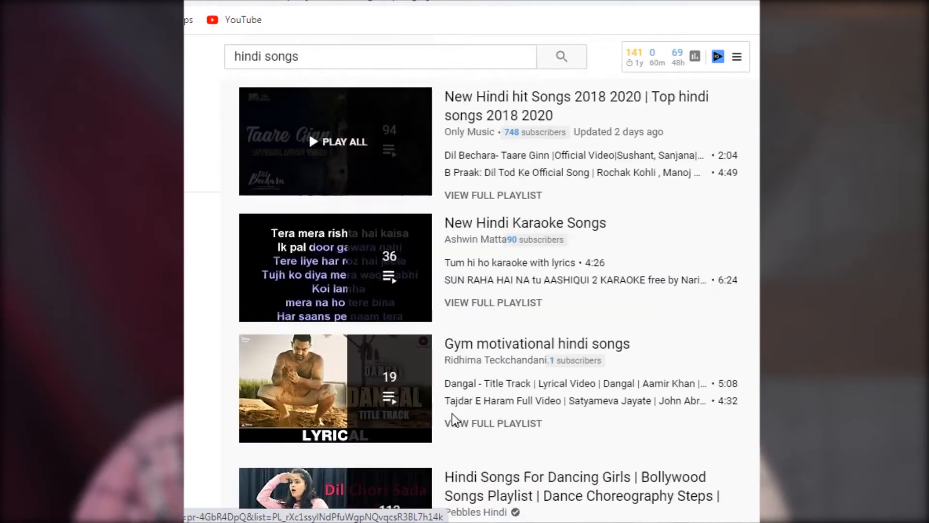
scroll(436, 359, "up", 19)
scroll(430, 307, "up", 20)
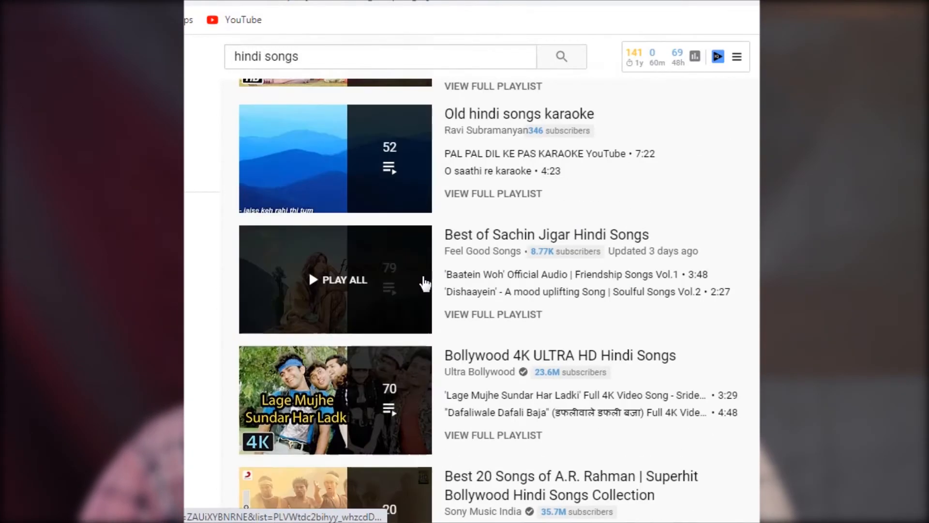
scroll(419, 265, "up", 20)
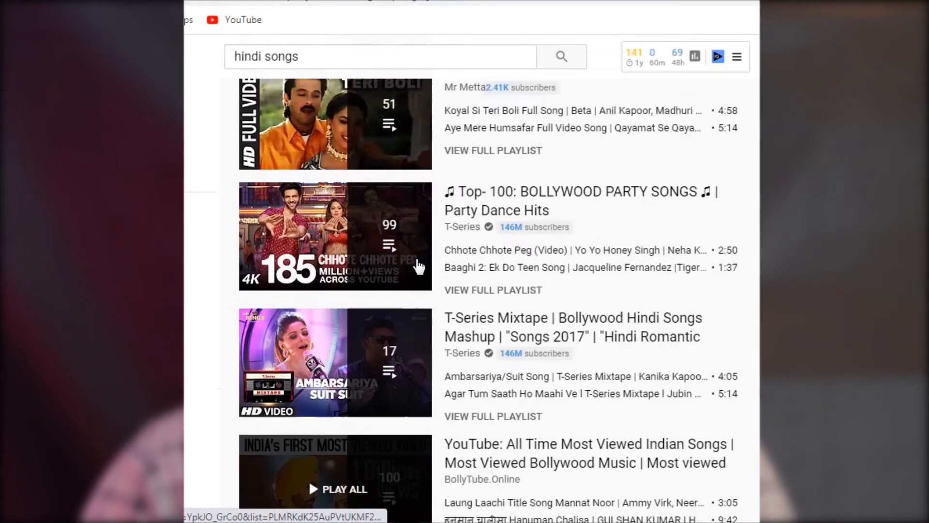
scroll(416, 266, "up", 10)
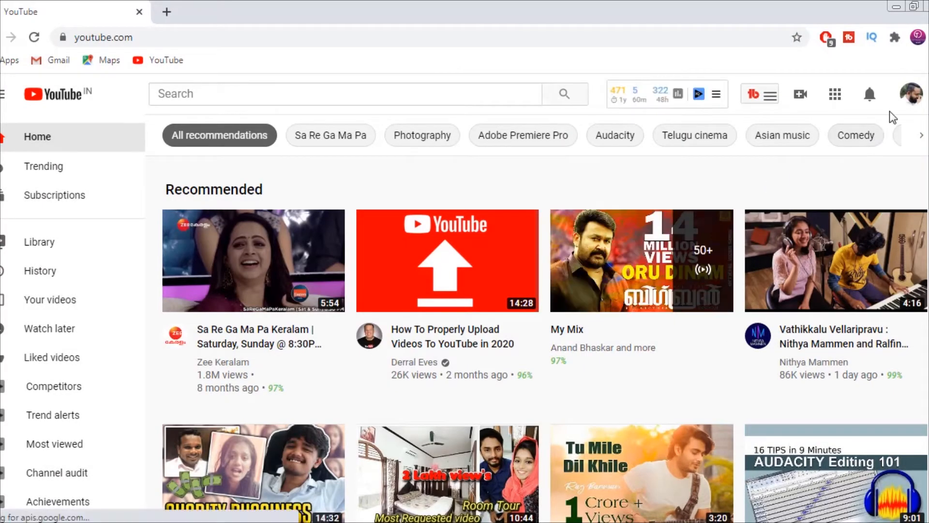
Step: Open YouTube Studio from the account options and go to the channel's playlists page
left_click(912, 95)
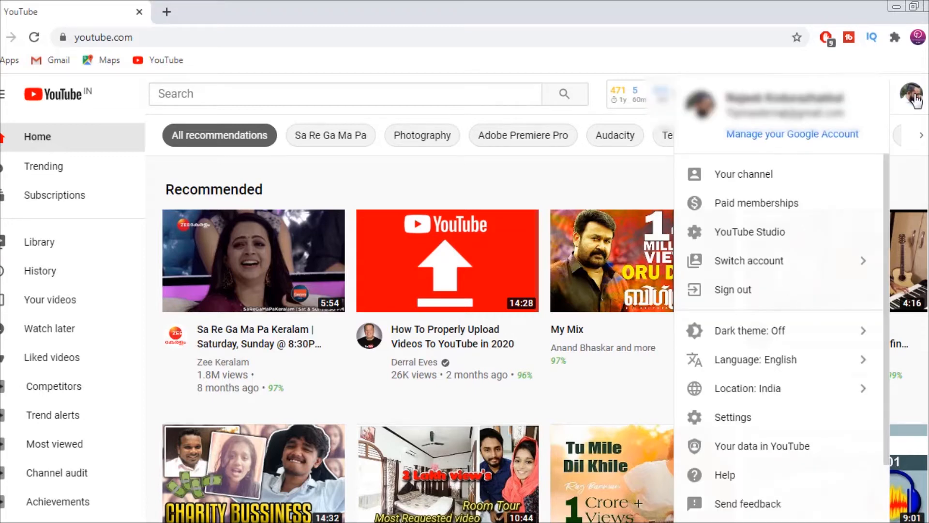
left_click(913, 96)
left_click(913, 98)
left_click(755, 236)
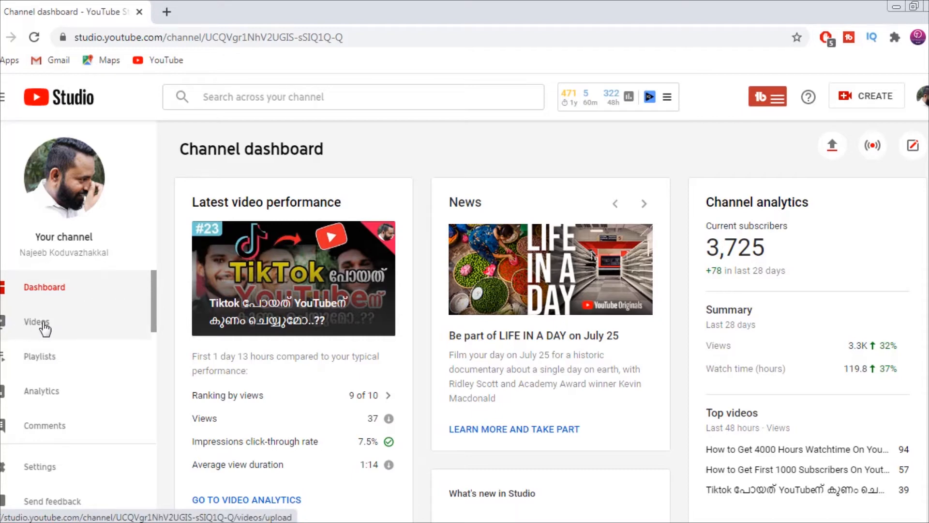
left_click(34, 358)
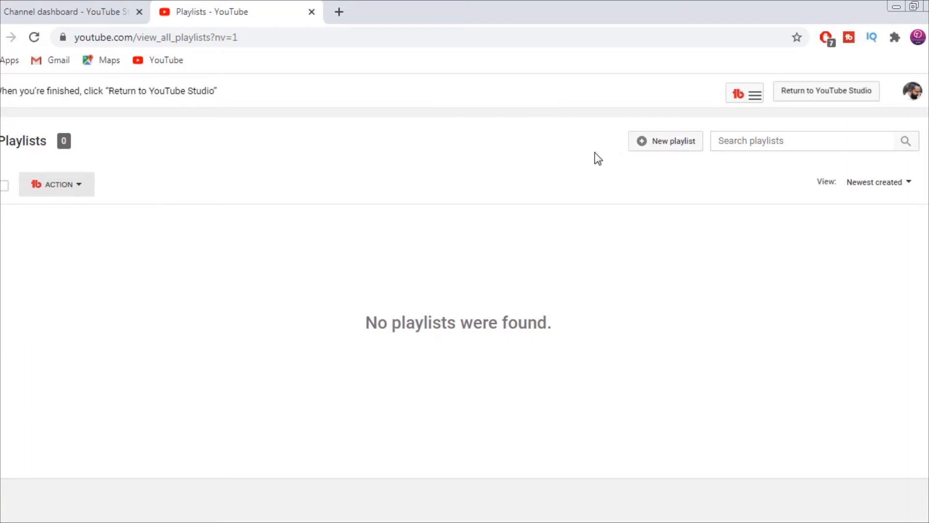
Step: Create a new public playlist titled "4000 Watch hrs tips"
left_click(676, 147)
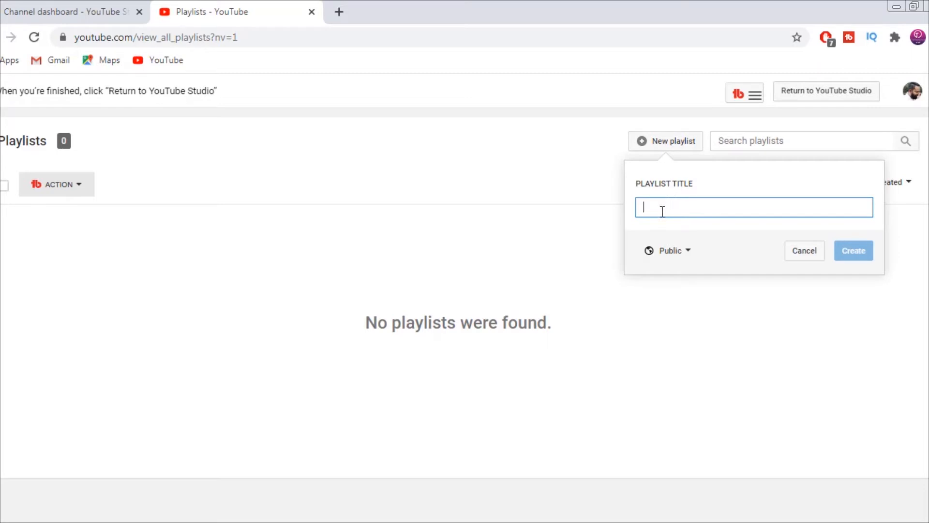
type("4000 Watch hrs tips")
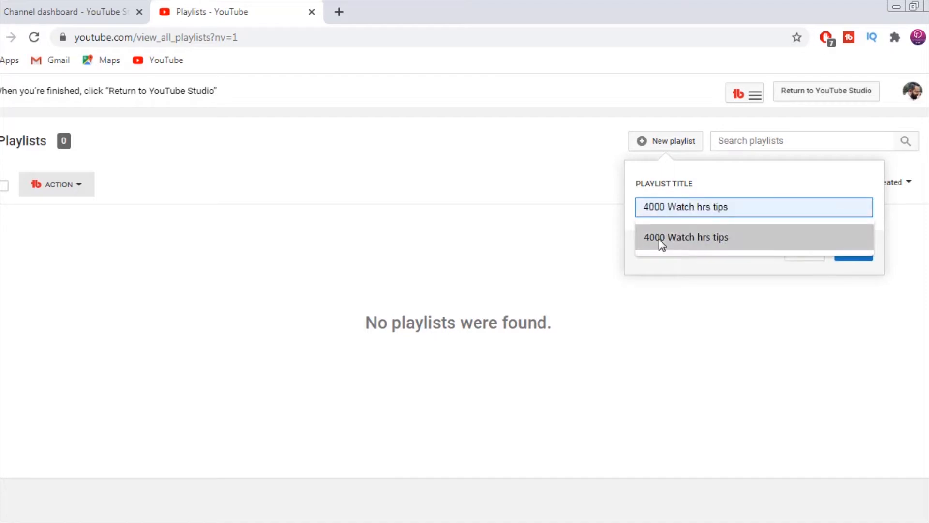
left_click(658, 239)
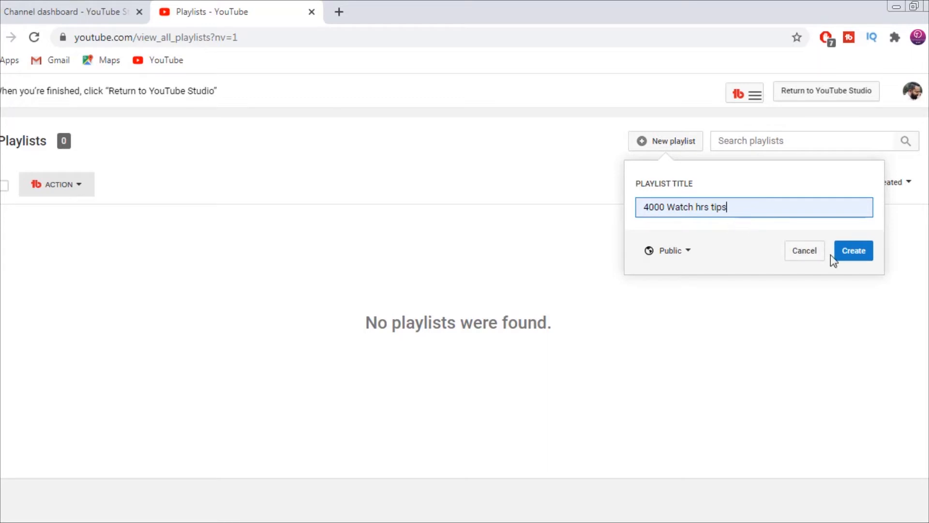
left_click(844, 250)
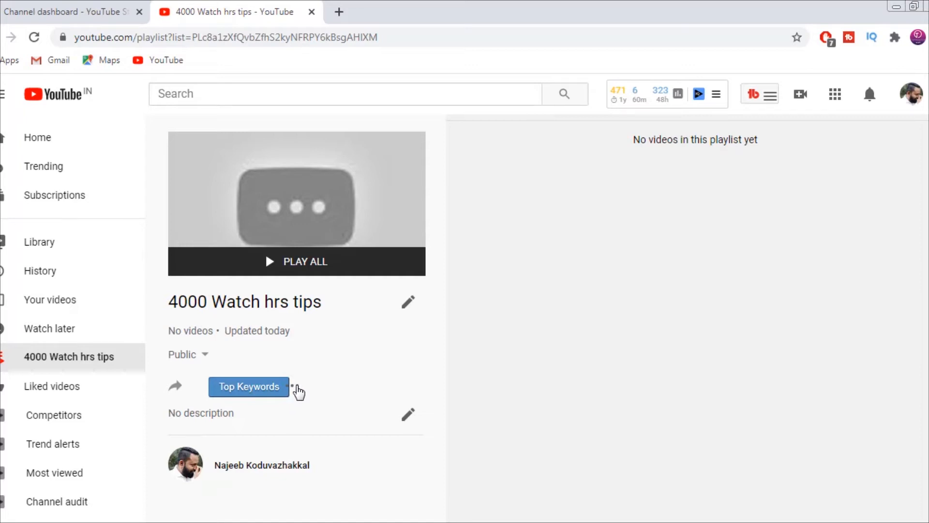
Step: Start adding videos to the new playlist and list the channel's own YouTube videos as the source
left_click(292, 386)
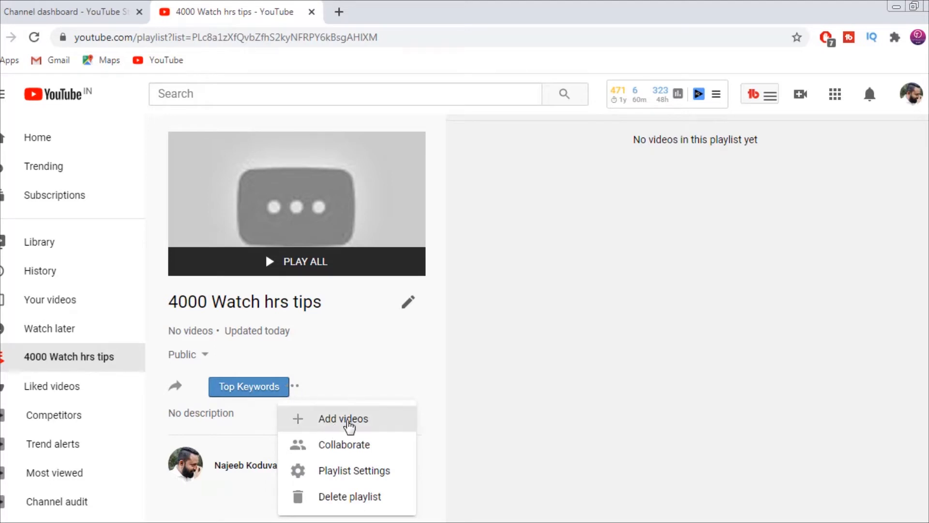
left_click(348, 423)
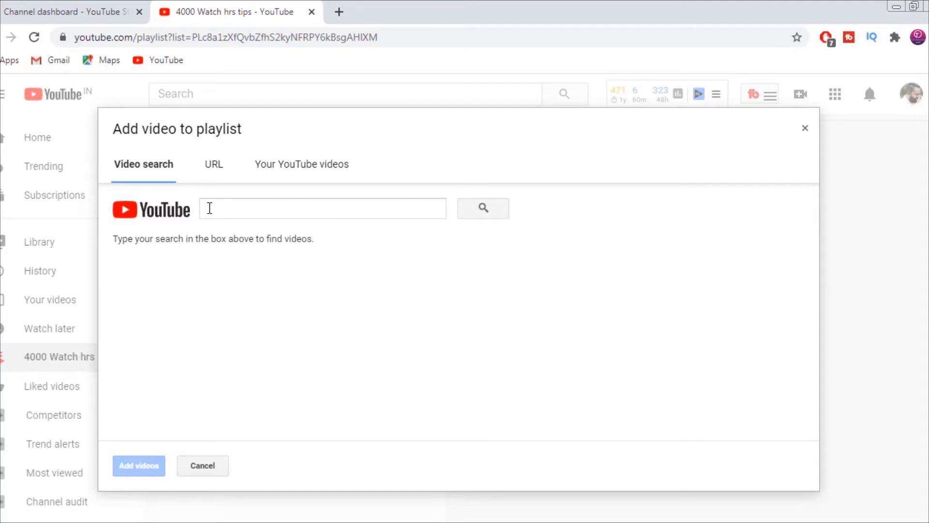
left_click(211, 165)
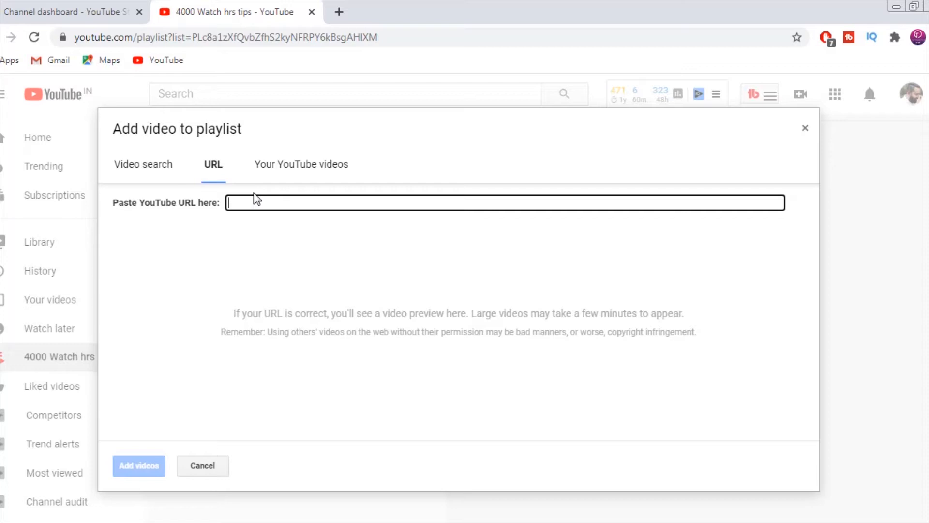
left_click(273, 169)
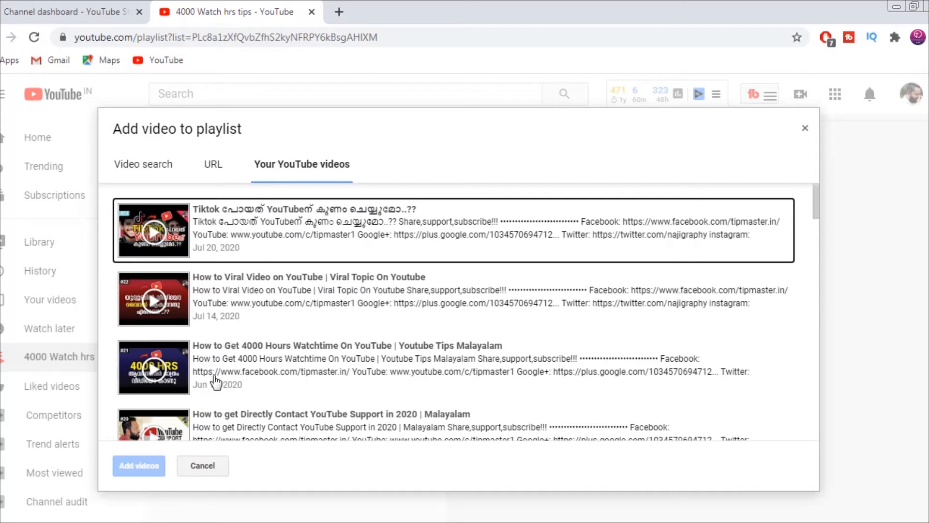
Step: Select the uploads "How to Get 4000 Hours Watchtime", "How to Get First 1000 Subscribers" and "4000 Hours Watchtime And 1000 Subscribers In 30 Days"
scroll(217, 373, "down", 2)
left_click(256, 292)
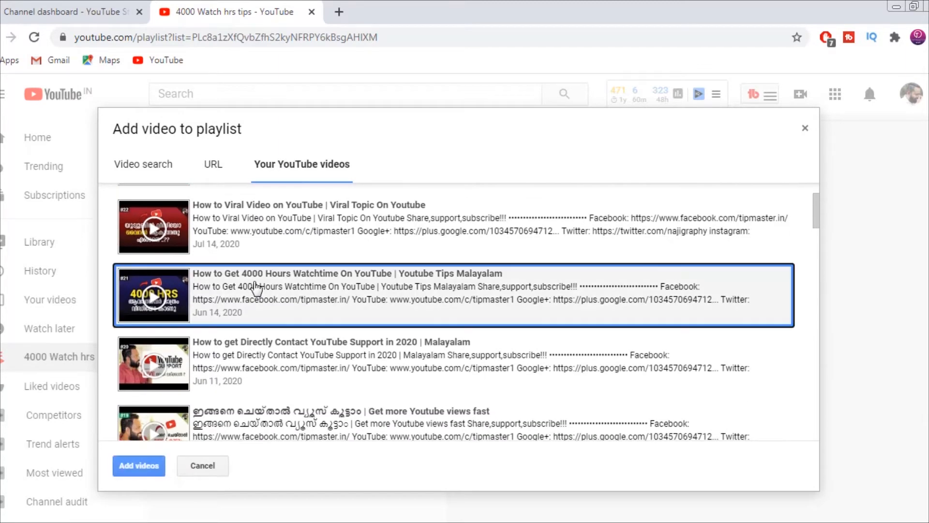
scroll(256, 299, "down", 10)
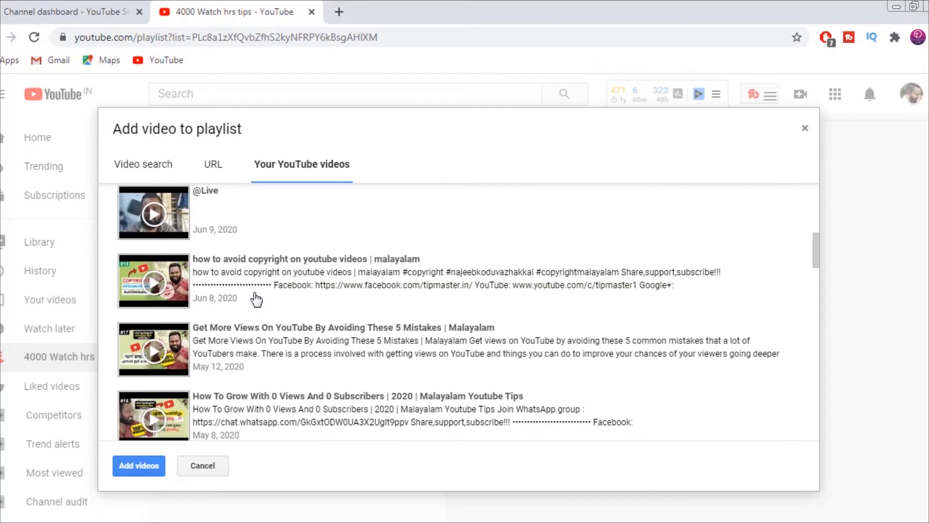
scroll(255, 299, "down", 4)
left_click(243, 323)
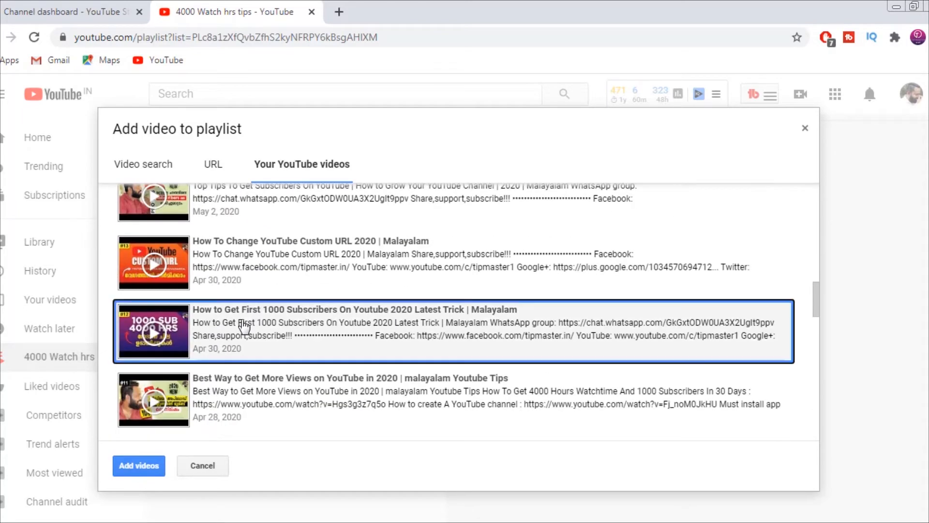
scroll(244, 323, "down", 3)
left_click(243, 324)
Step: Also select "How to get subscribers on youtube fast and easy" and add the selected videos to the playlist
scroll(244, 324, "down", 5)
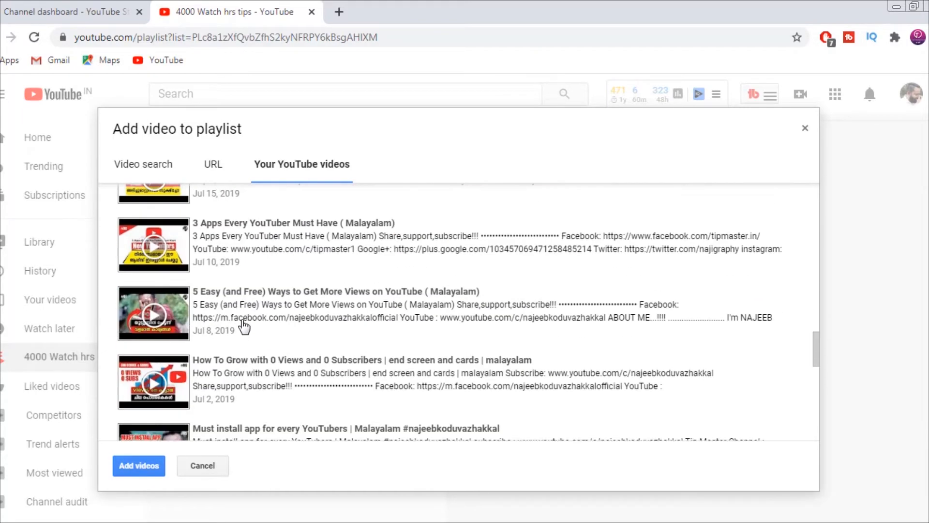
scroll(243, 327, "down", 1)
scroll(243, 326, "up", 8)
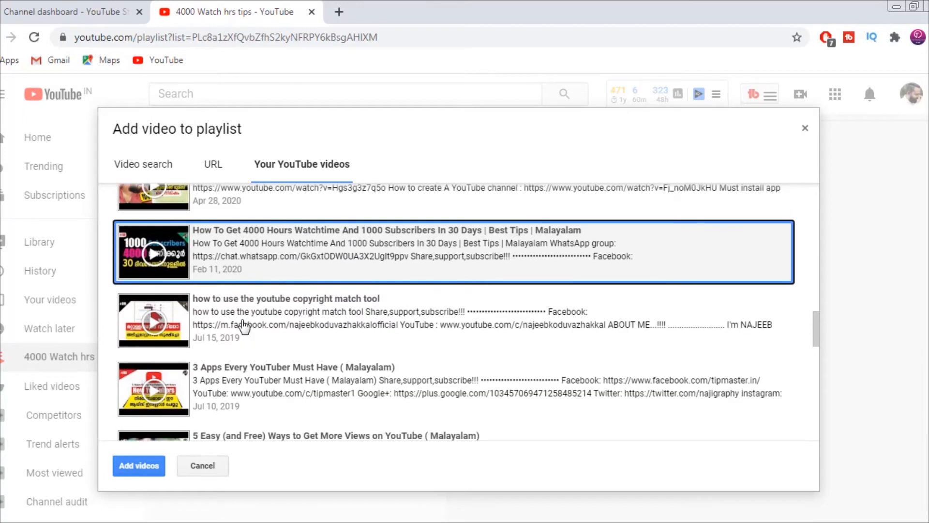
scroll(243, 327, "up", 5)
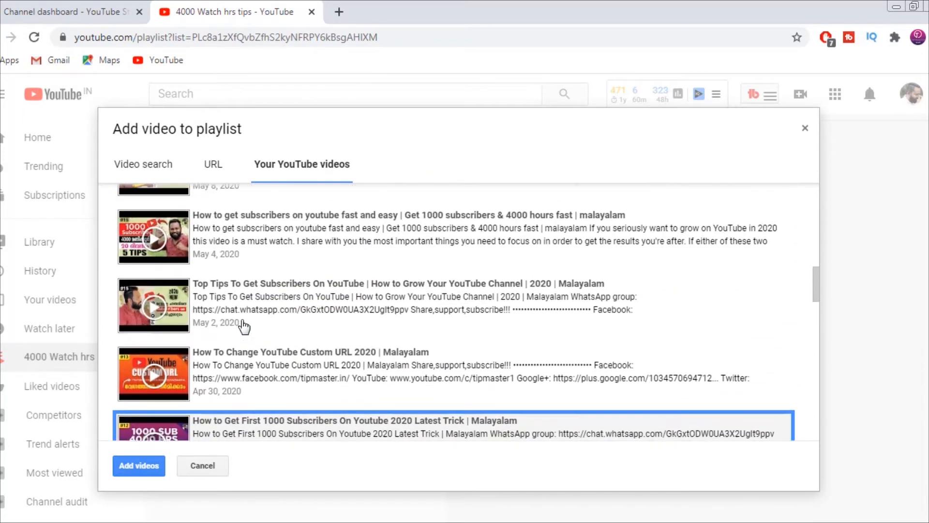
left_click(243, 352)
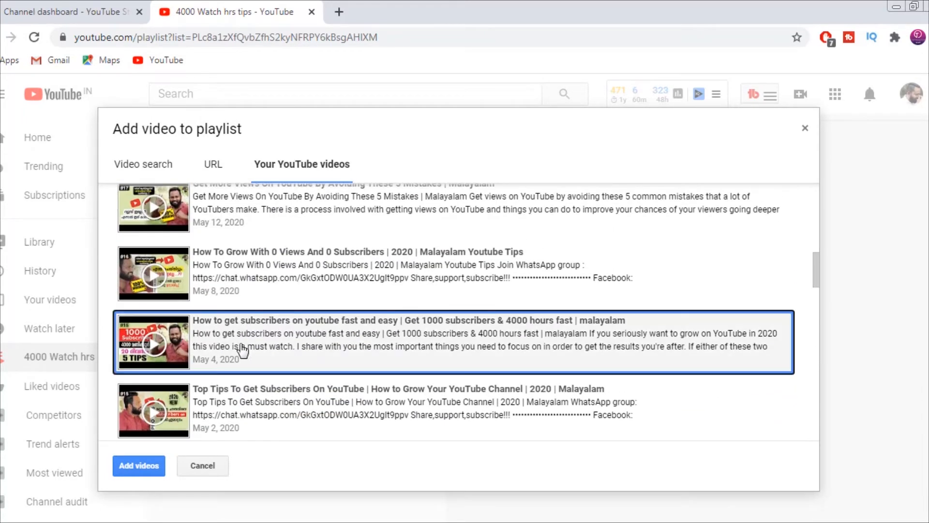
scroll(240, 358, "down", 1)
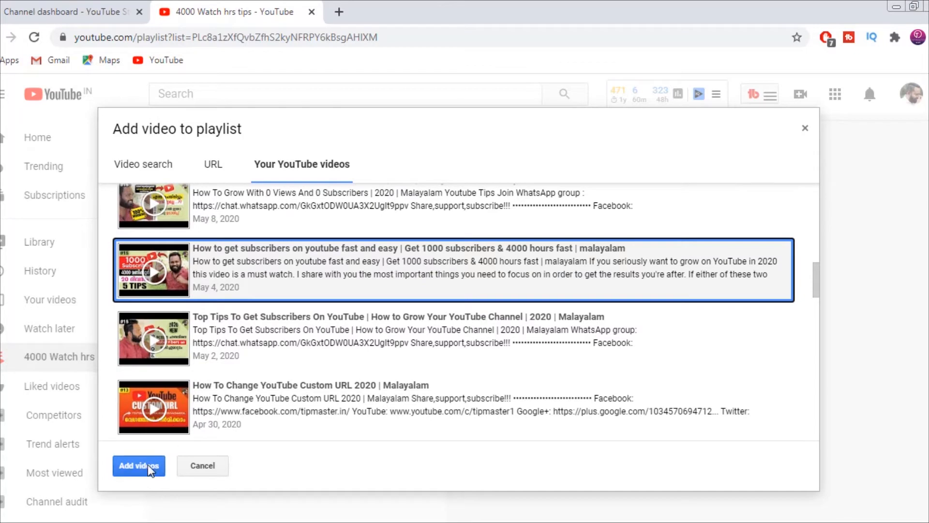
left_click(147, 464)
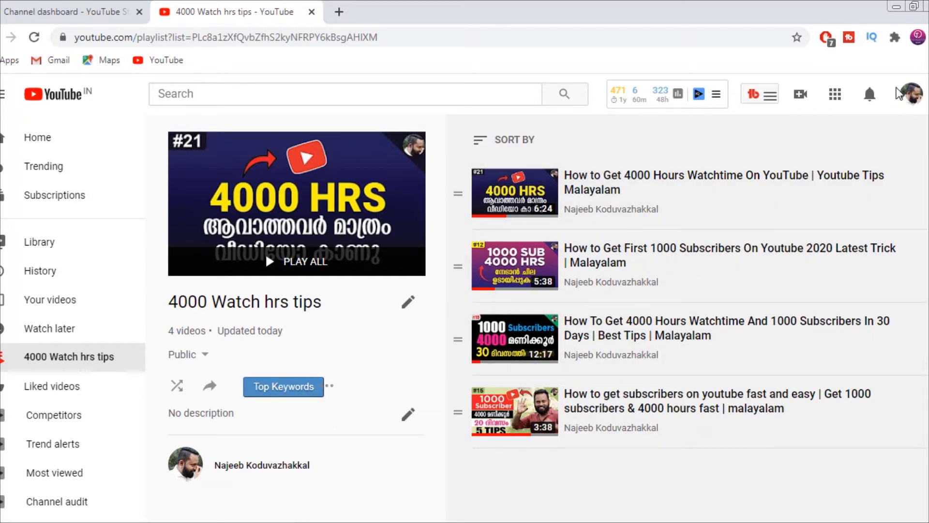
Step: Open your own channel page in customization mode and review the sections on its home page
left_click(910, 99)
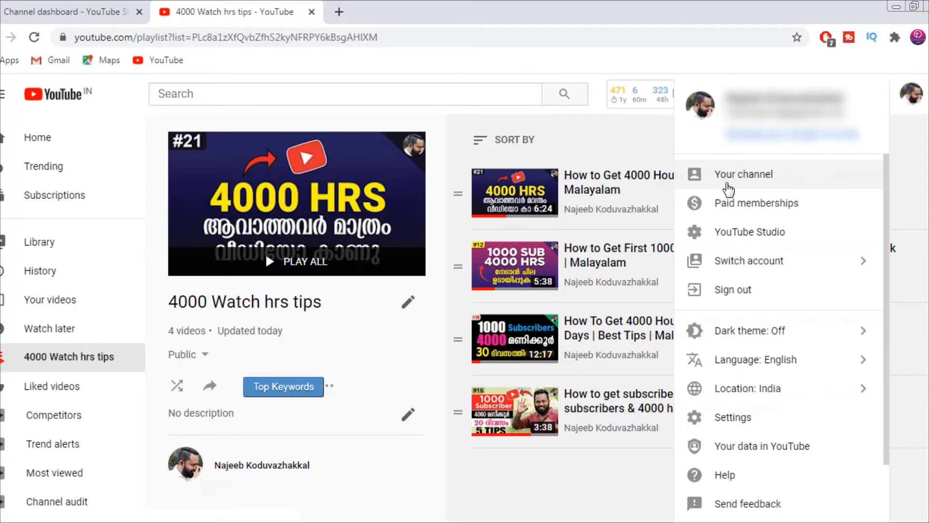
left_click(735, 178)
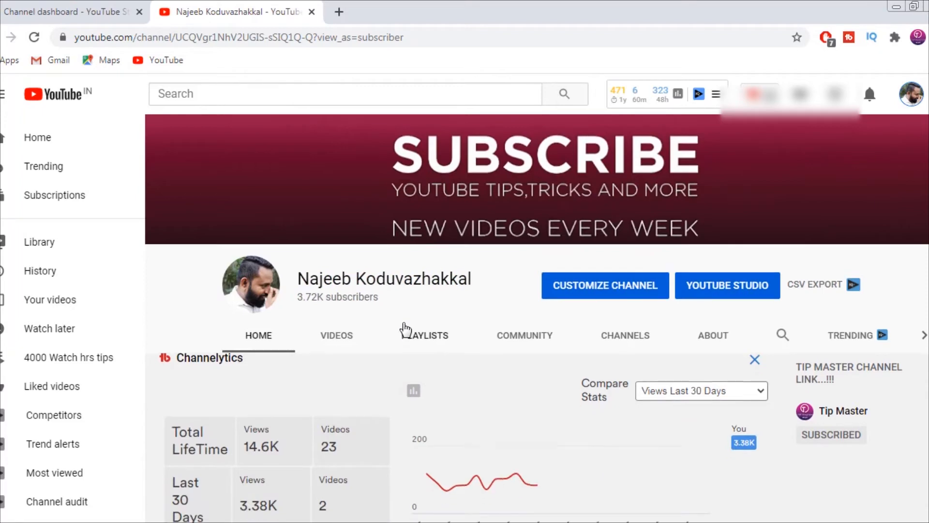
scroll(407, 324, "down", 4)
scroll(402, 322, "down", 3)
scroll(402, 322, "up", 6)
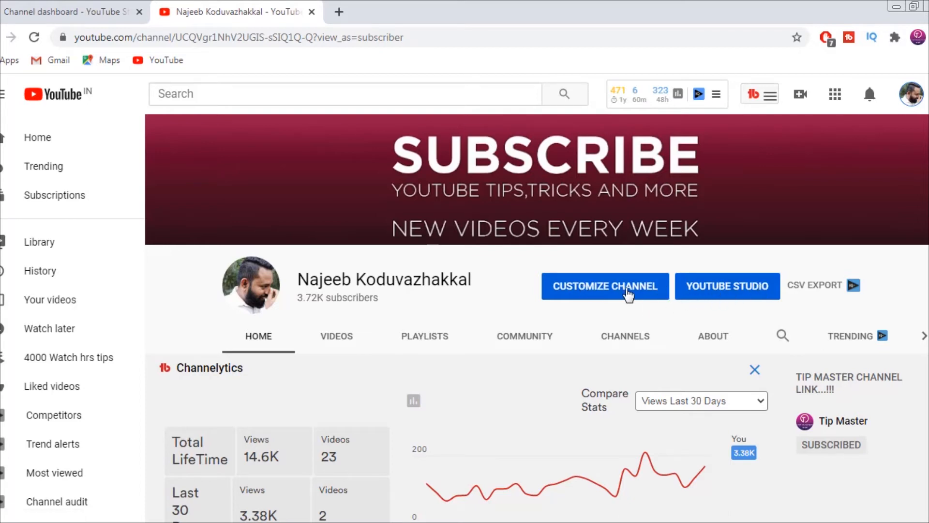
left_click(624, 293)
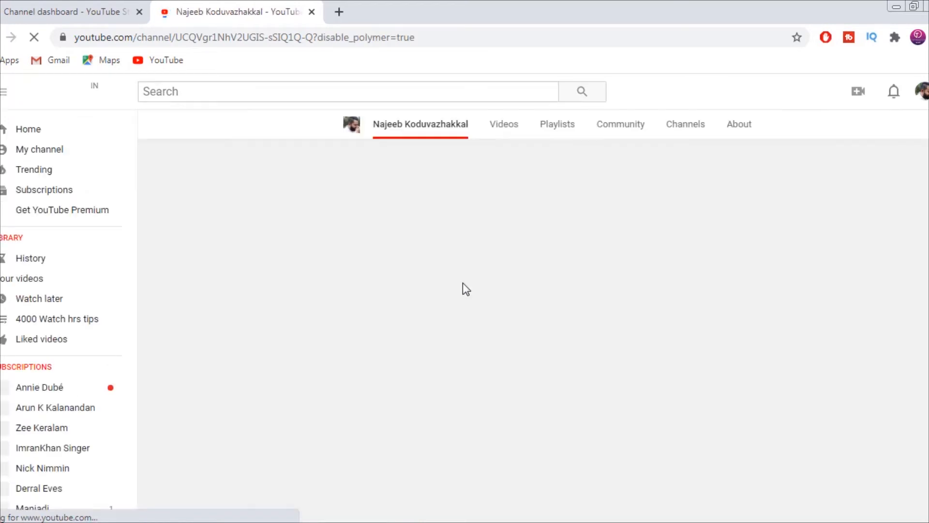
scroll(463, 289, "down", 12)
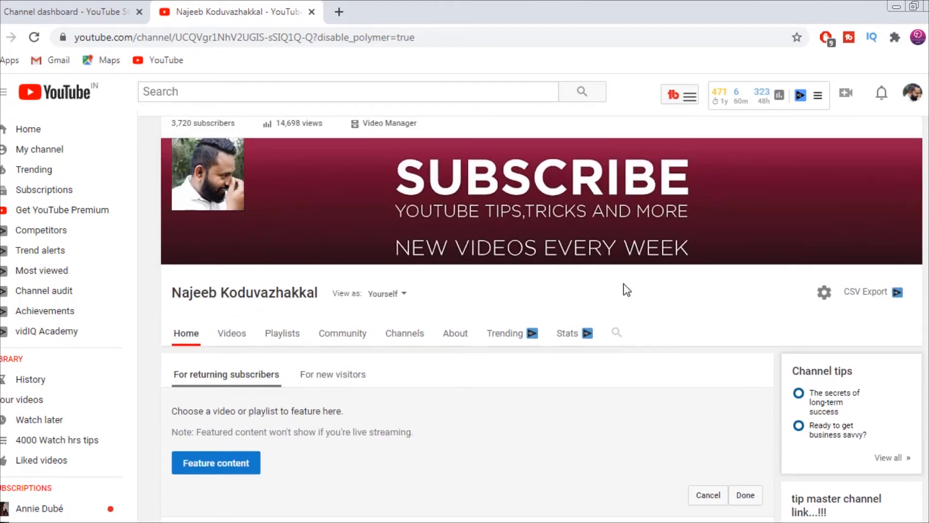
scroll(624, 285, "down", 7)
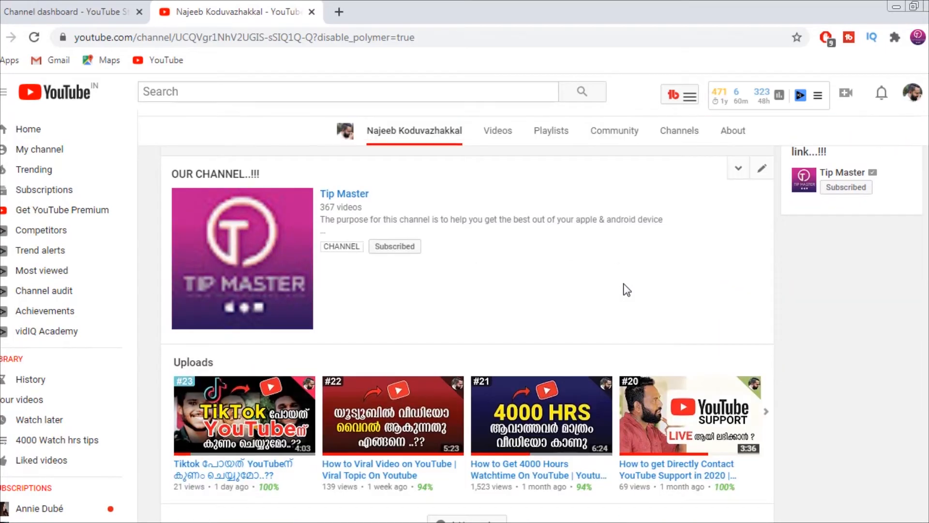
scroll(626, 290, "down", 3)
scroll(627, 289, "up", 10)
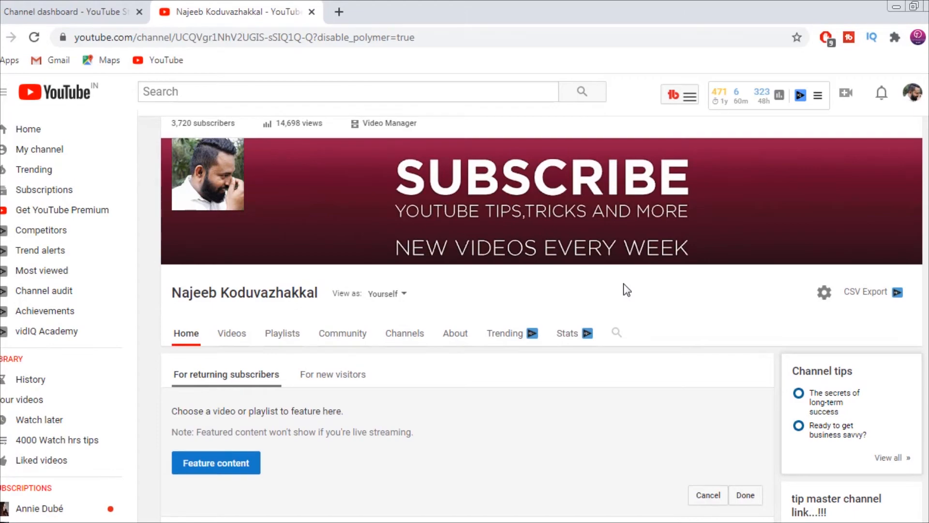
Step: Add a section to the channel home page showing Popular uploads in a horizontal row and save it
scroll(625, 286, "down", 8)
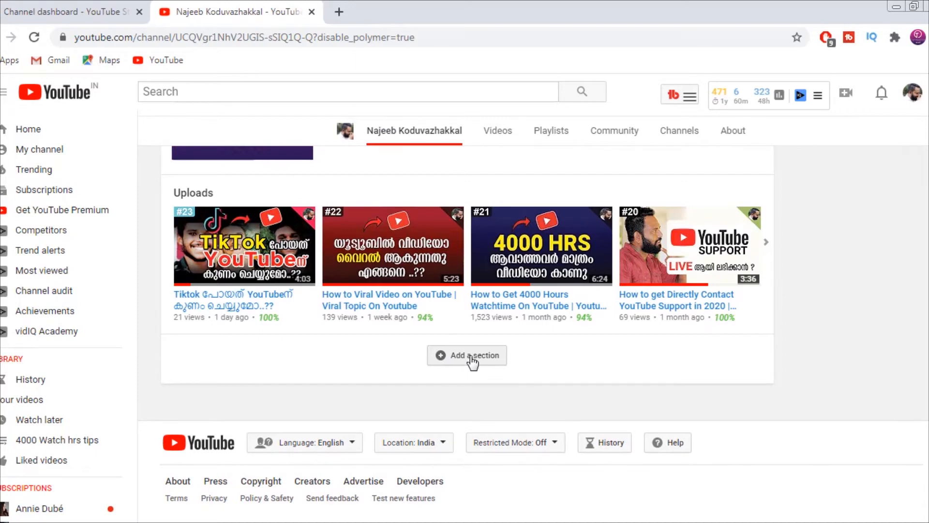
left_click(472, 360)
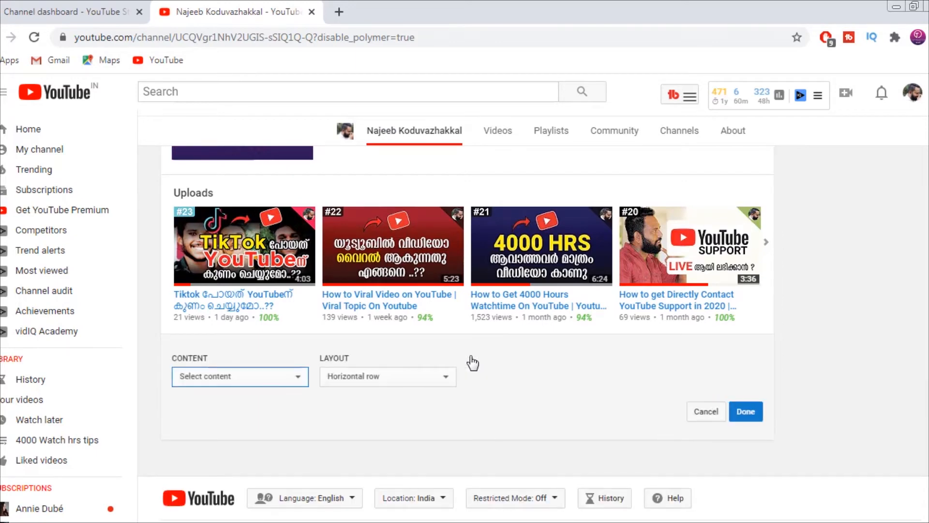
left_click(375, 376)
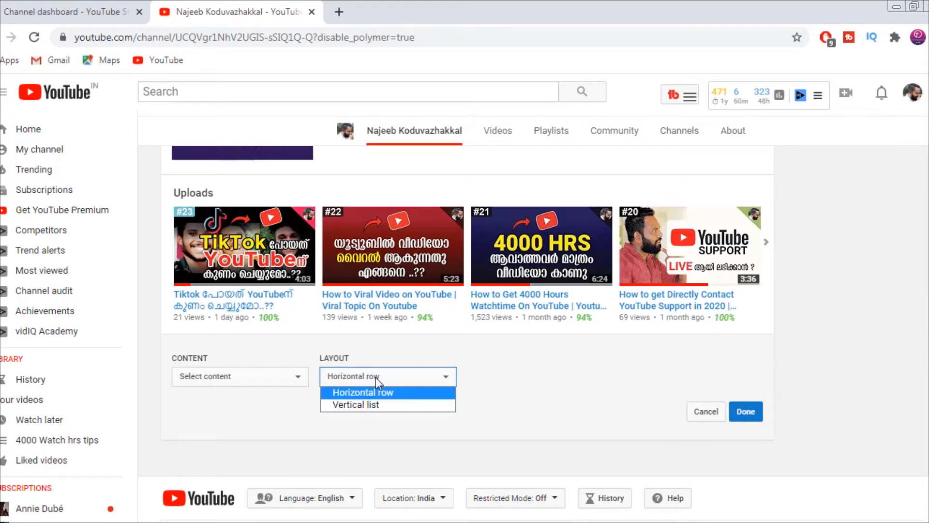
left_click(376, 379)
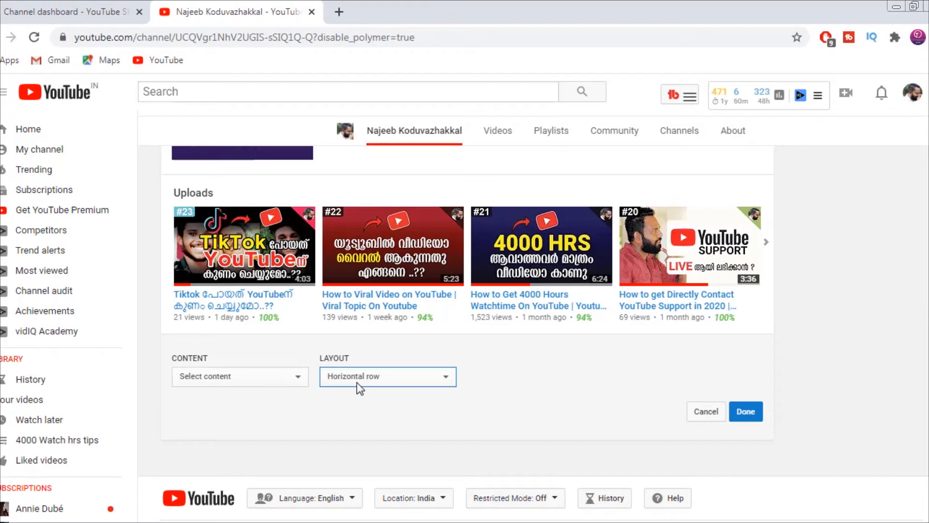
left_click(250, 379)
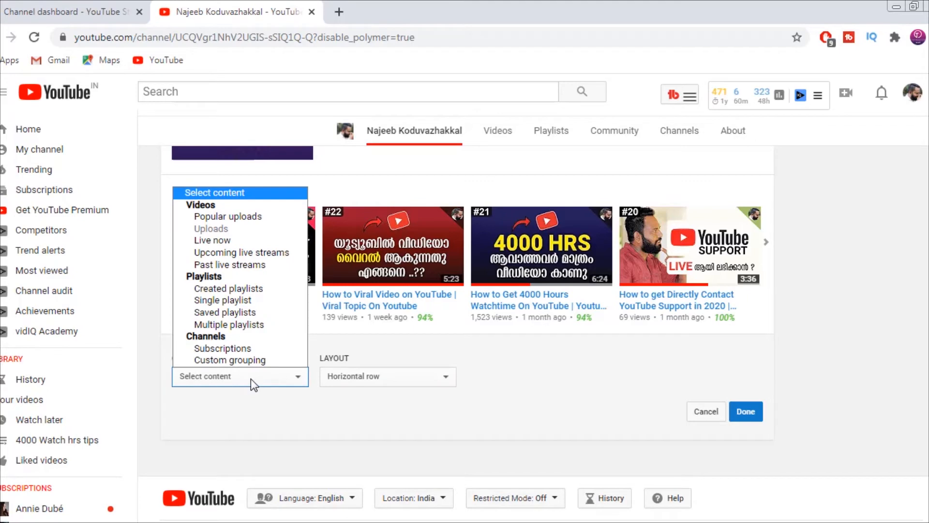
left_click(239, 217)
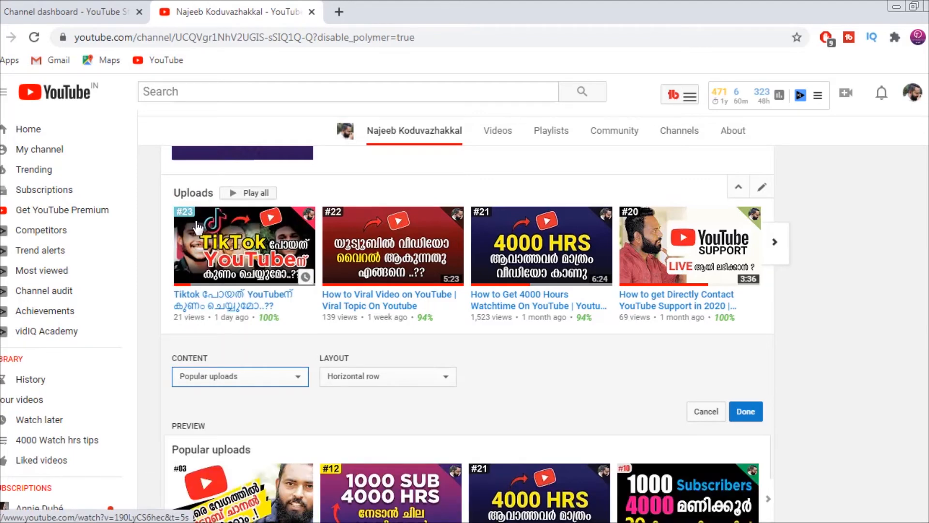
scroll(223, 271, "down", 3)
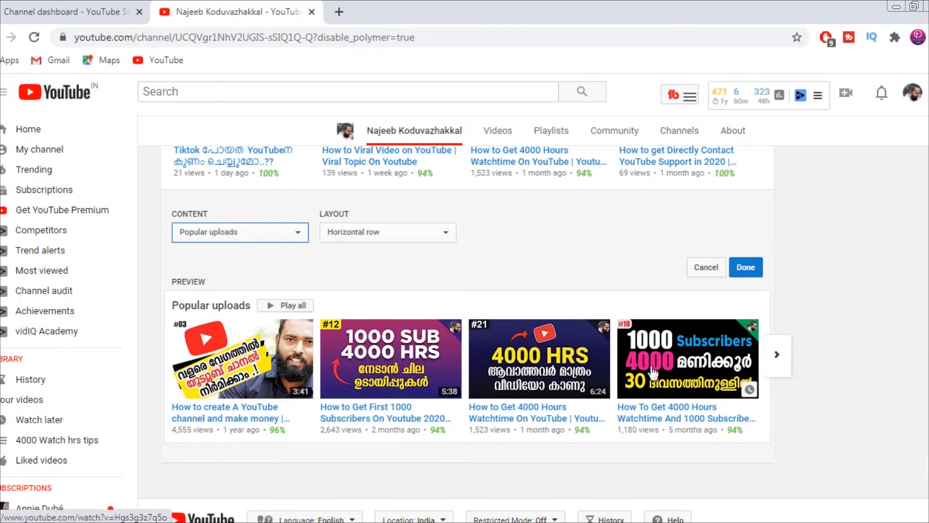
left_click(746, 270)
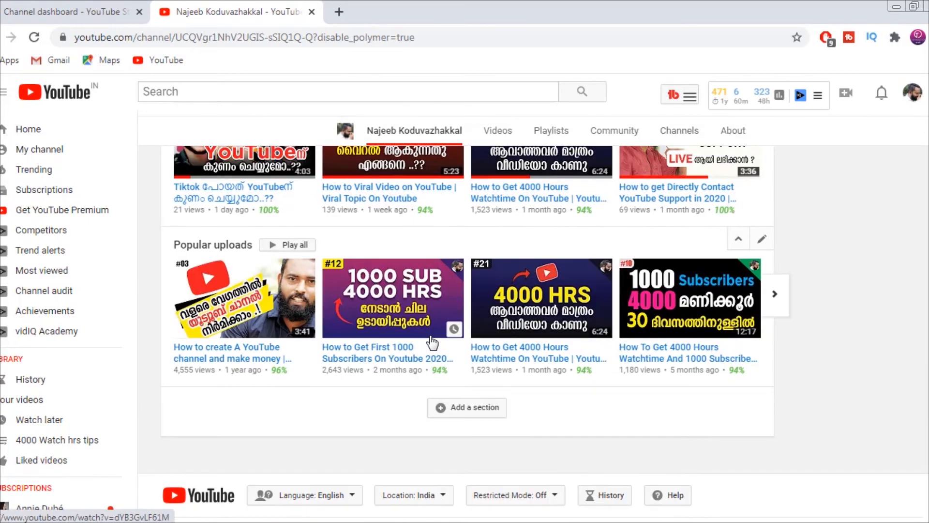
Step: Start another home page section and set its content to Single playlist
left_click(487, 409)
scroll(256, 405, "down", 2)
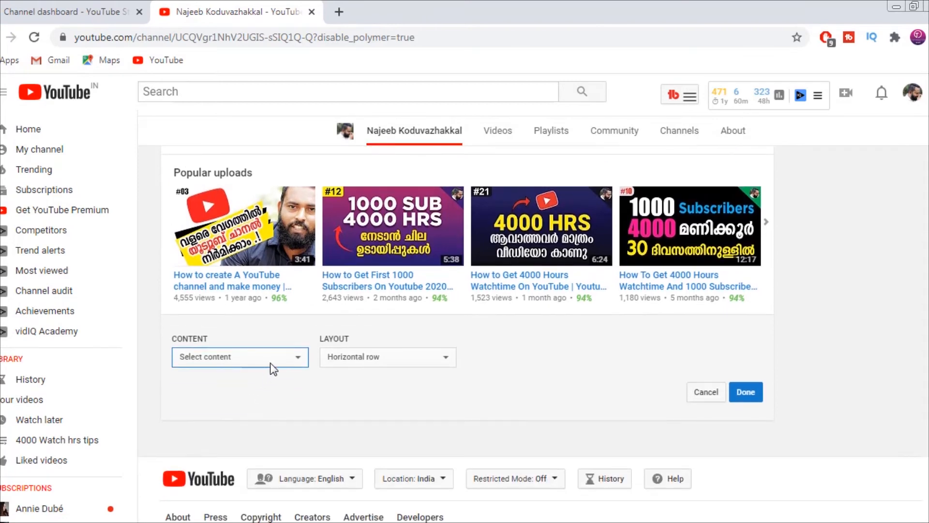
left_click(282, 359)
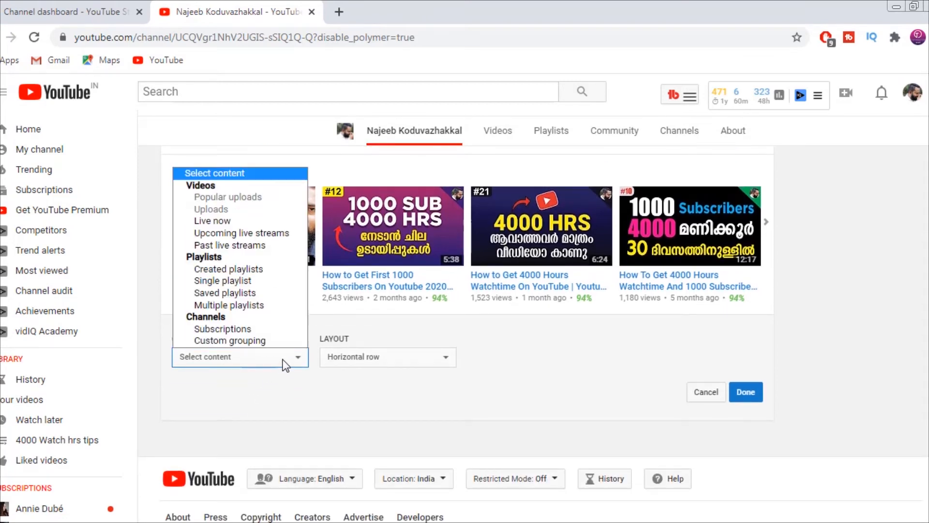
left_click(224, 281)
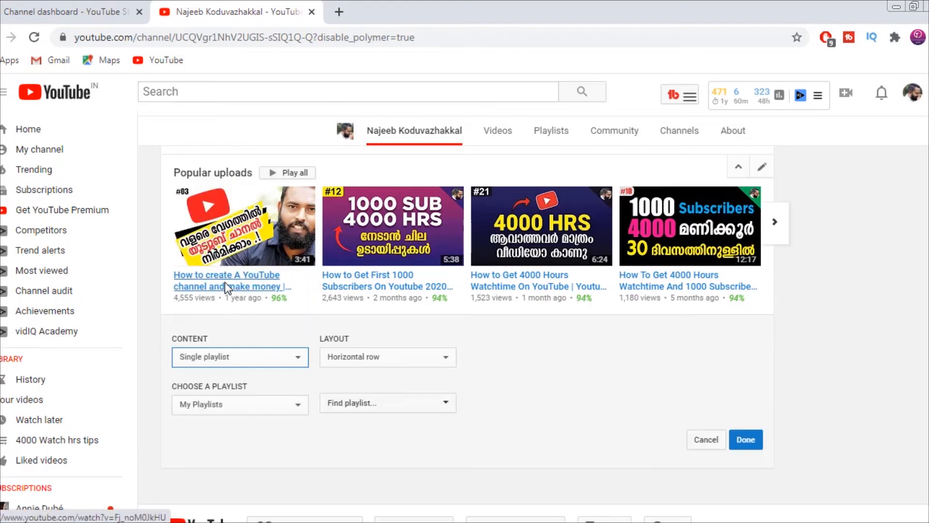
scroll(271, 338, "down", 1)
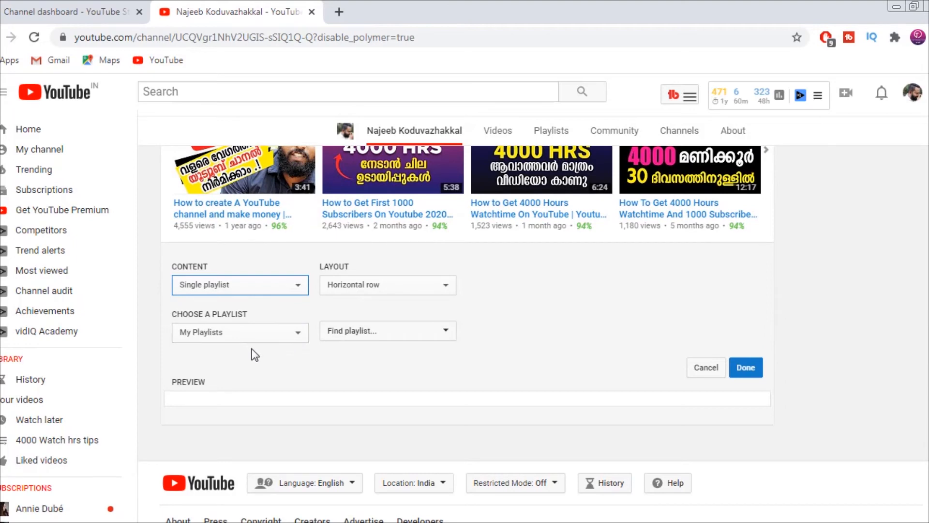
left_click(264, 331)
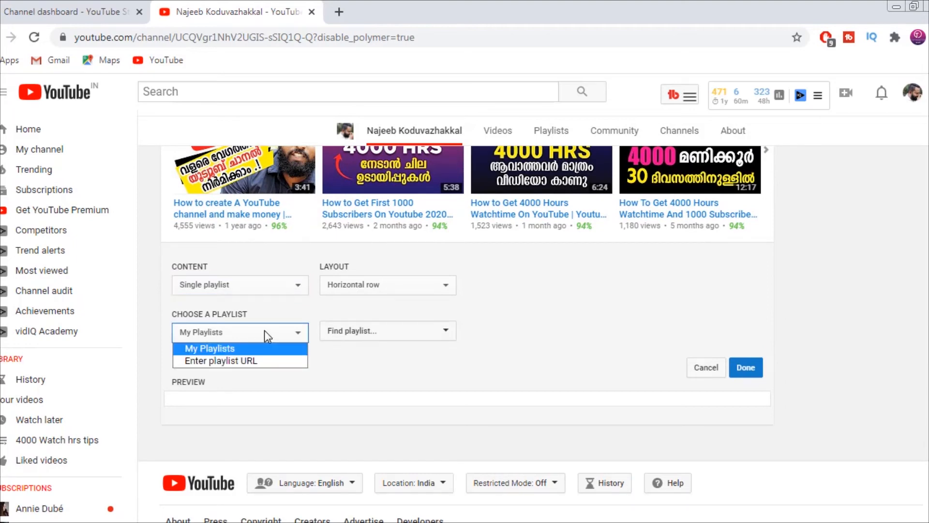
left_click(259, 361)
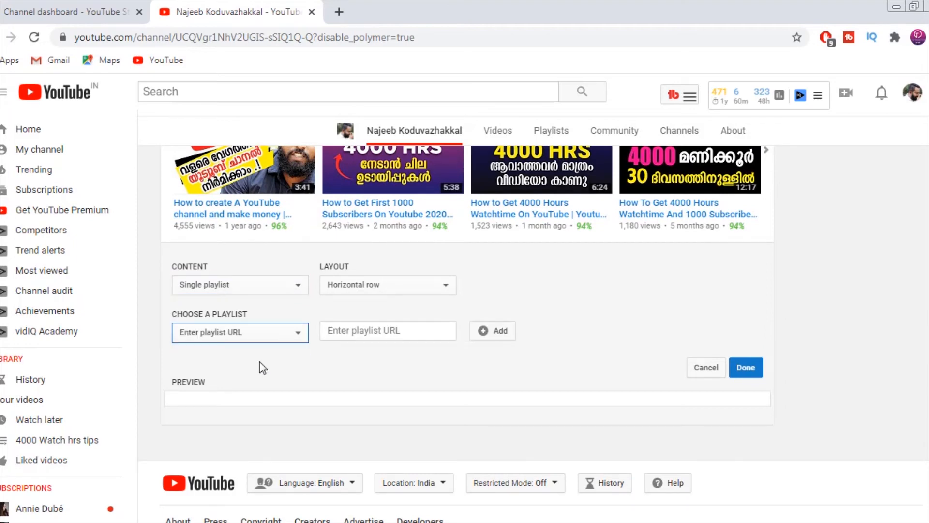
left_click(297, 333)
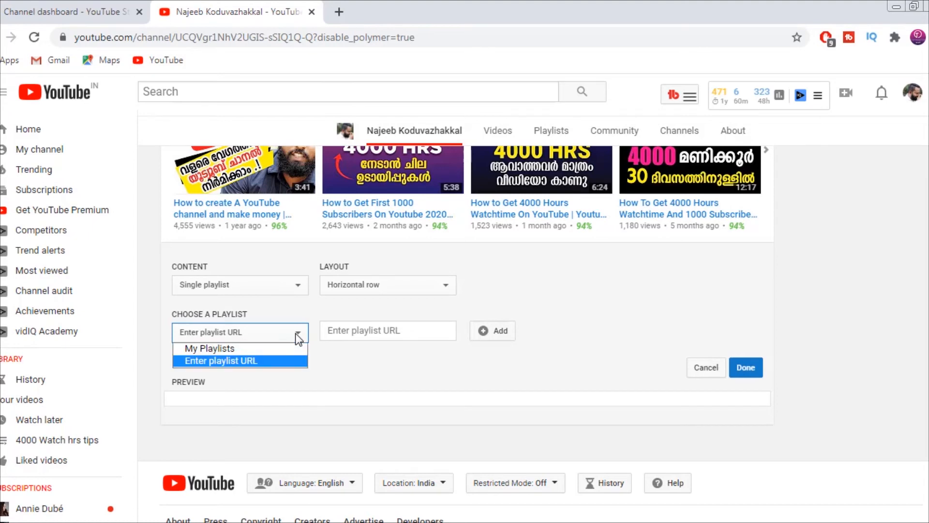
left_click(252, 348)
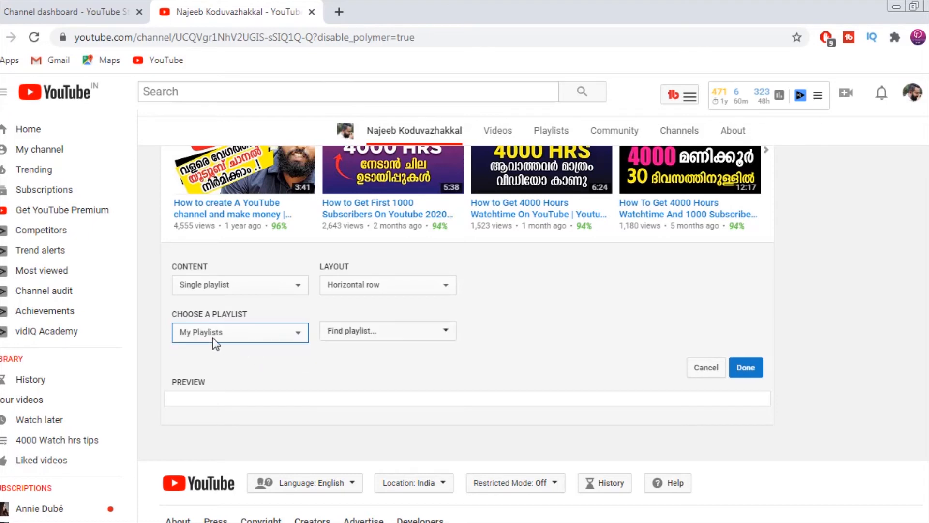
Step: Choose your own playlist "4000 Watch hrs tips" for the section and save it
left_click(363, 334)
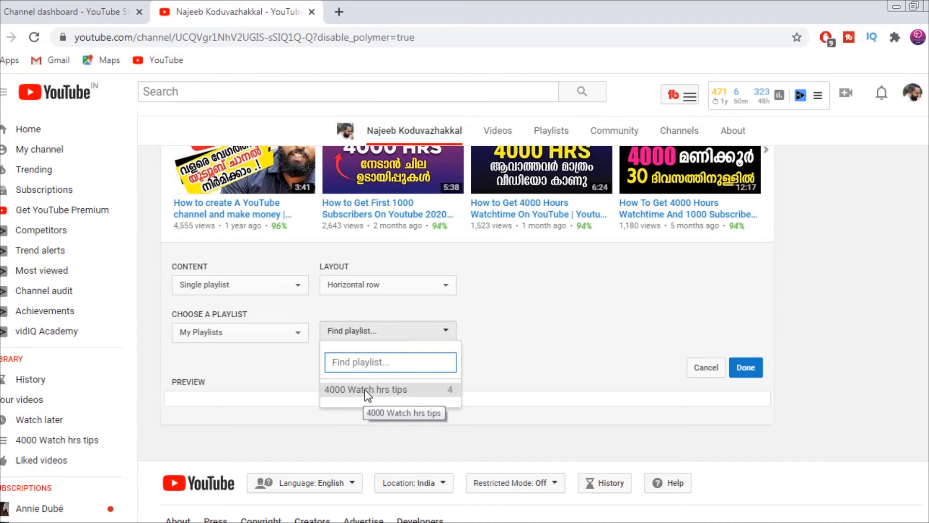
left_click(367, 392)
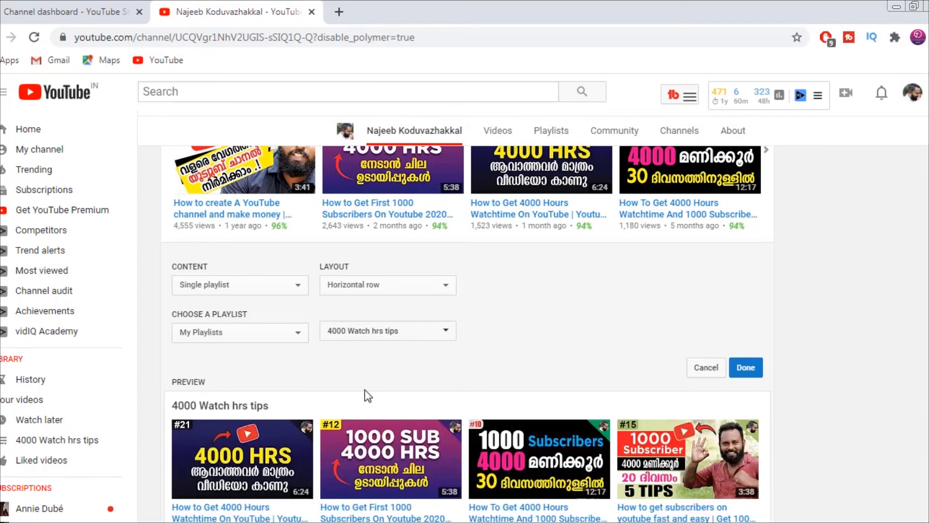
scroll(203, 417, "down", 1)
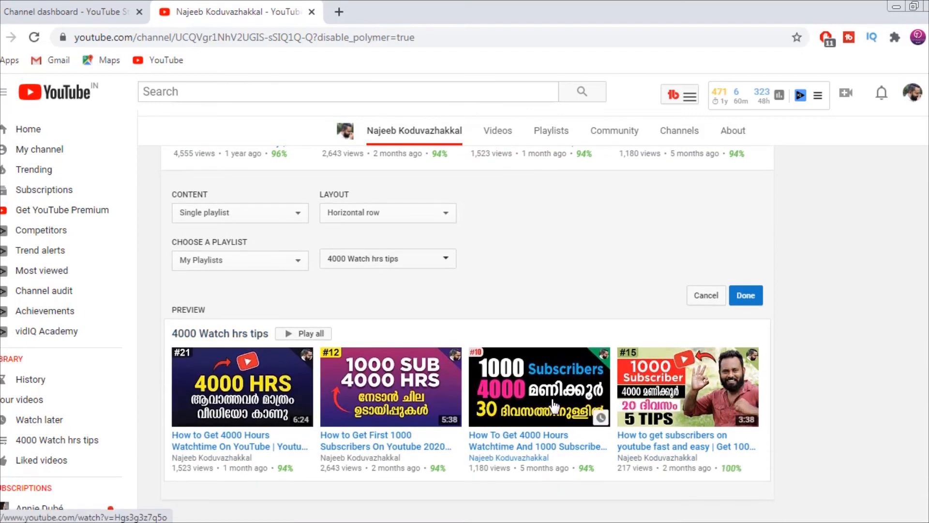
left_click(753, 299)
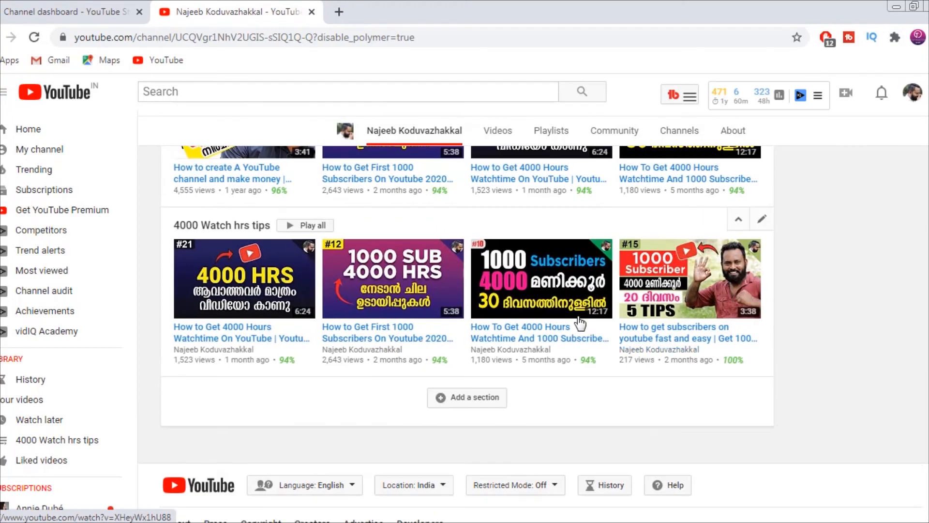
Step: Move the Uploads section one place down, below Popular uploads
scroll(546, 310, "up", 10)
scroll(544, 291, "down", 8)
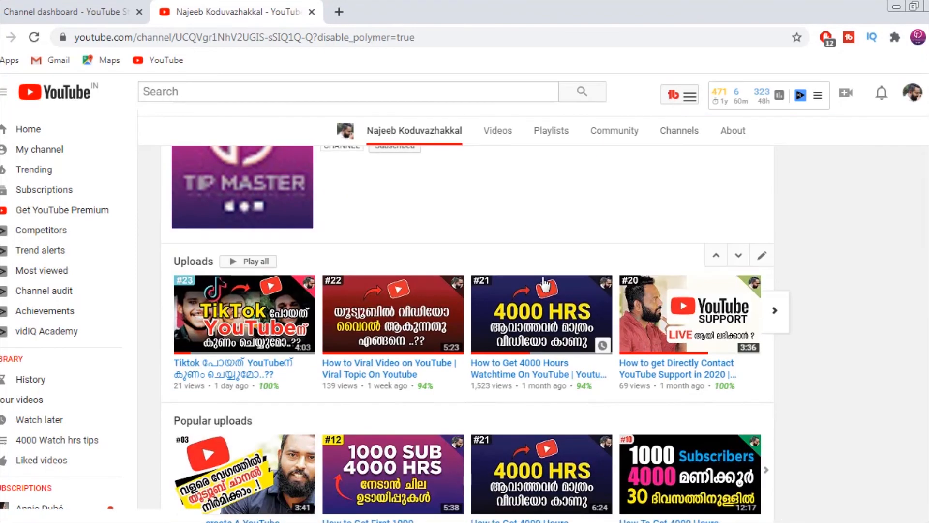
scroll(225, 274, "down", 4)
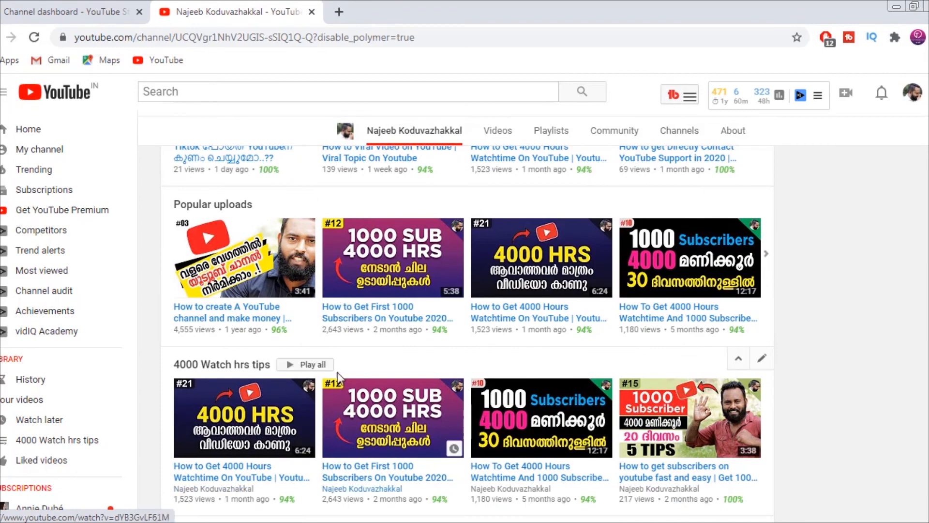
scroll(337, 373, "down", 2)
scroll(347, 365, "up", 3)
scroll(355, 369, "up", 4)
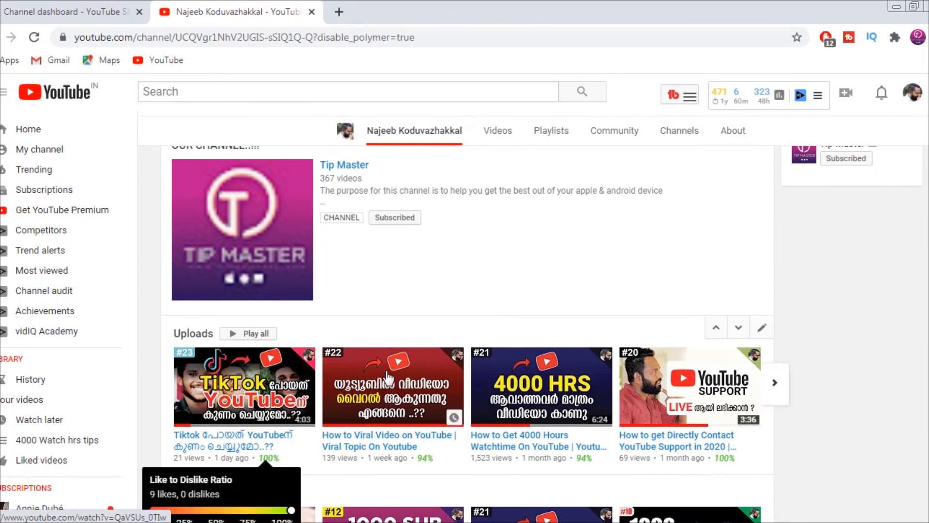
scroll(721, 331, "down", 2)
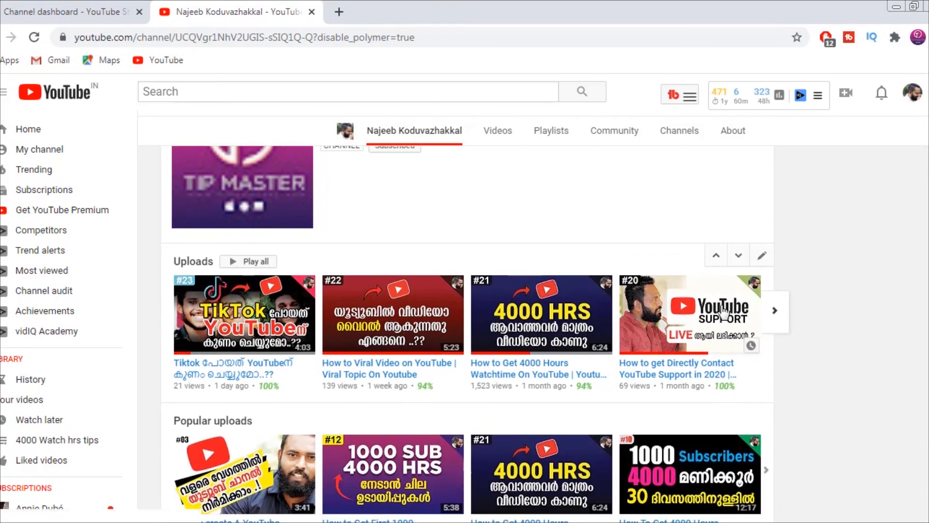
left_click(739, 257)
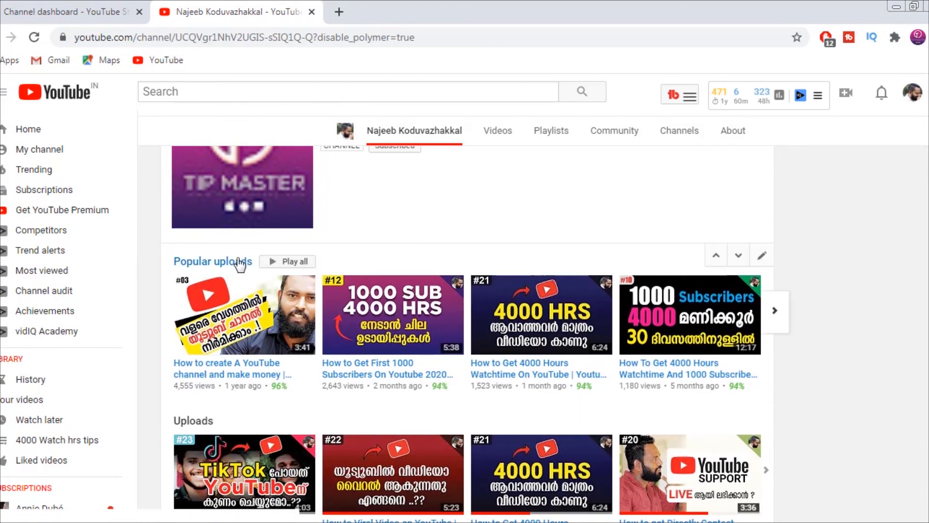
Step: Check the new section order and move the Uploads section back above Popular uploads
scroll(328, 275, "down", 3)
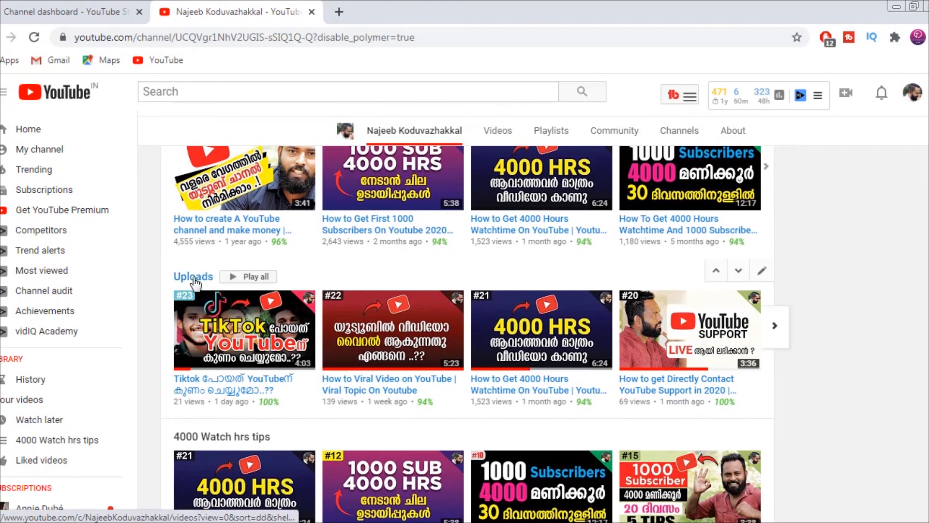
scroll(245, 475, "down", 3)
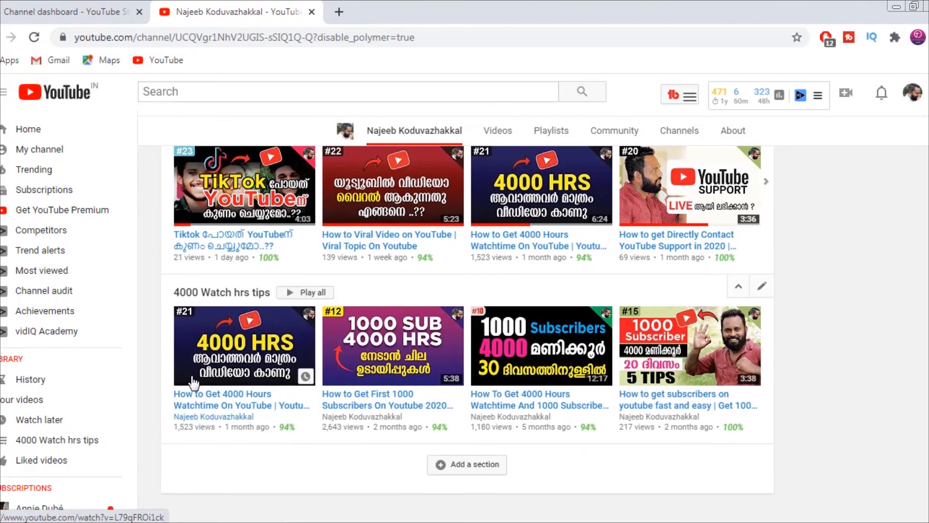
scroll(568, 375, "up", 5)
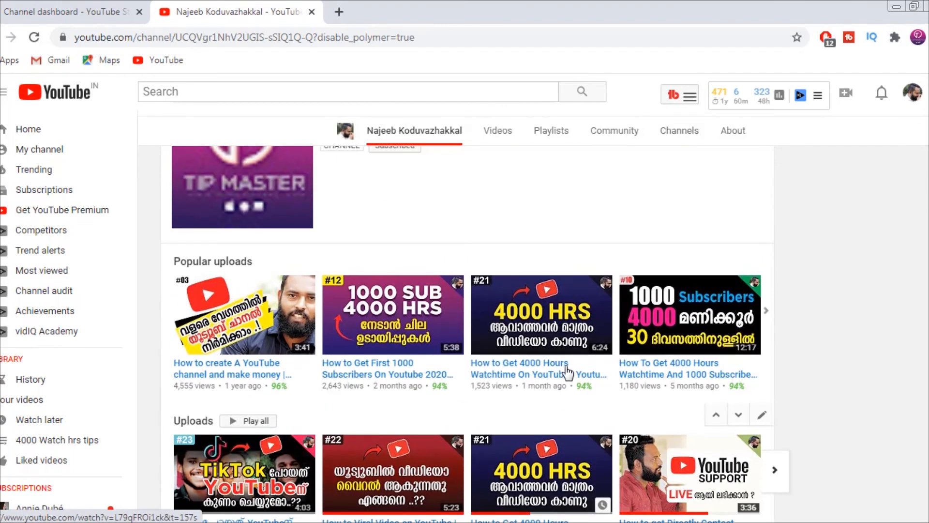
mouse_move(700, 420)
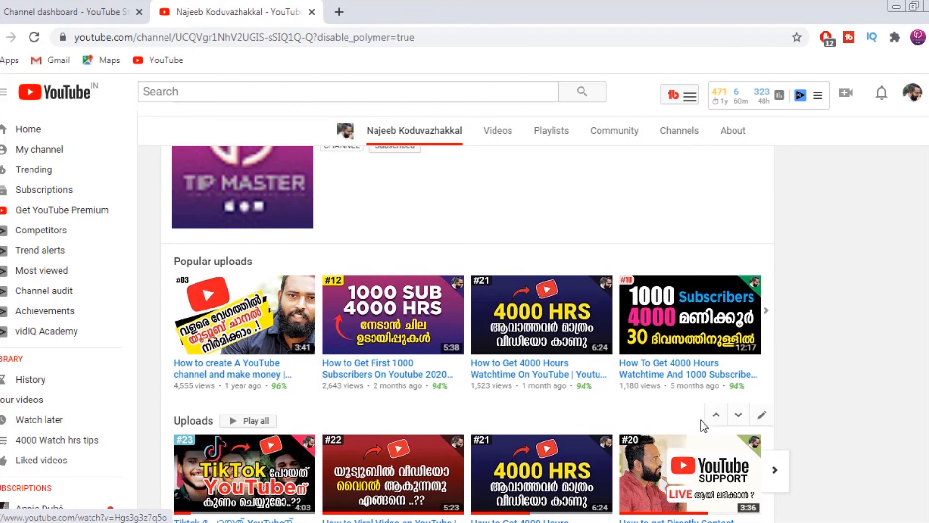
left_click(716, 416)
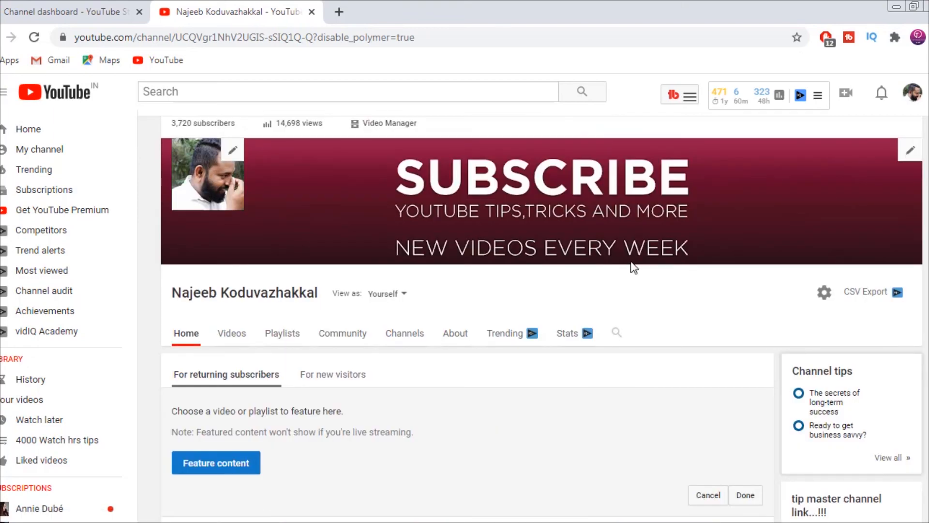
Step: Review the channel home page sections from the featured content area to the "4000 Watch hrs tips" playlist
scroll(585, 242, "down", 9)
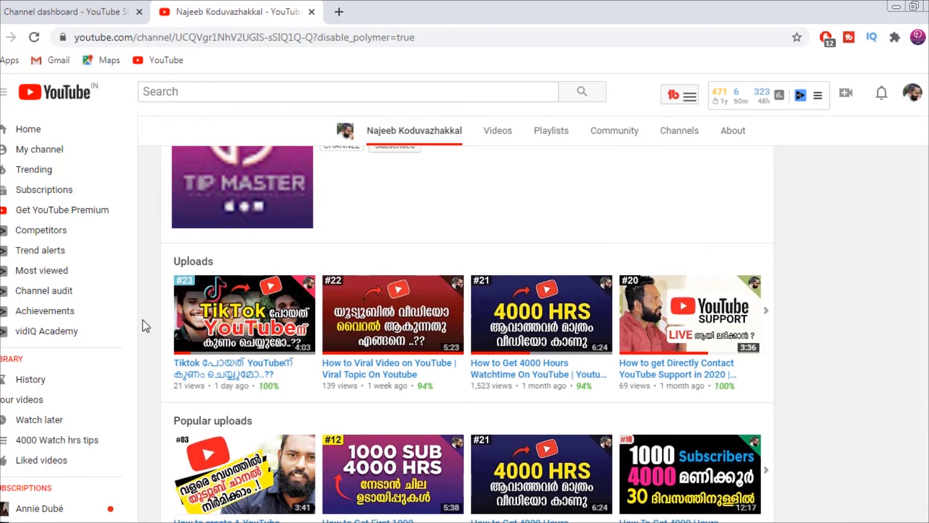
scroll(542, 377, "down", 5)
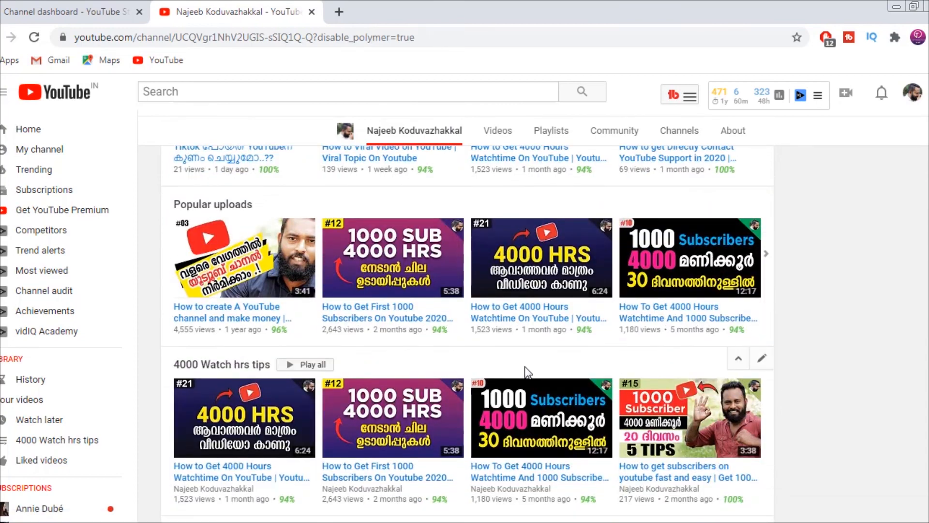
scroll(345, 329, "down", 3)
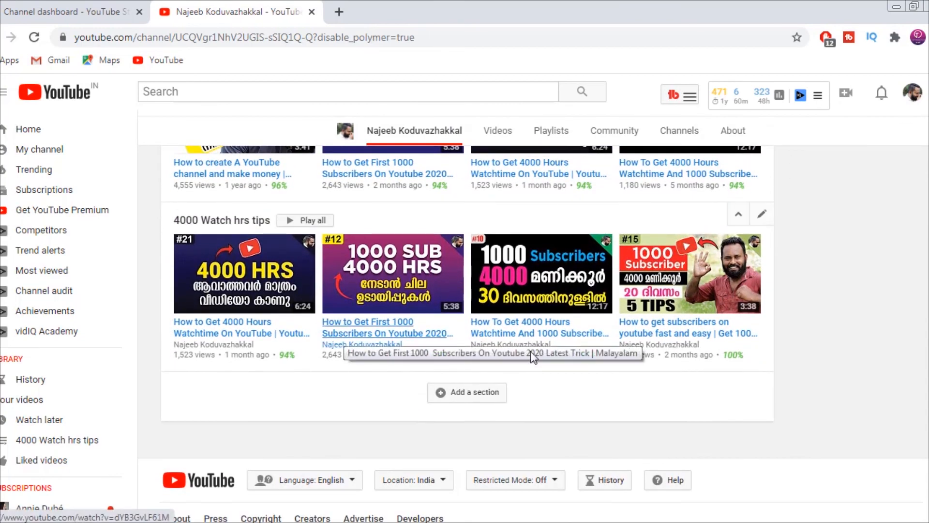
scroll(541, 345, "down", 1)
scroll(543, 342, "up", 6)
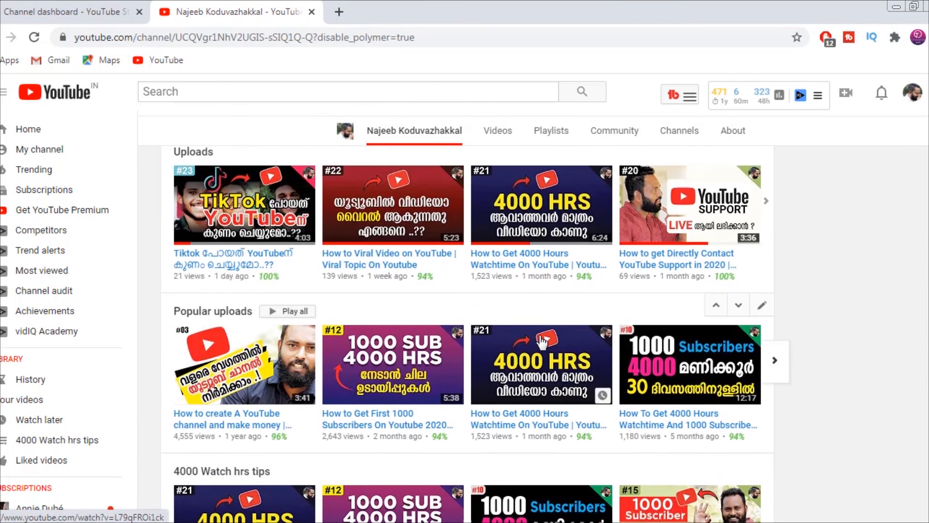
scroll(540, 342, "up", 7)
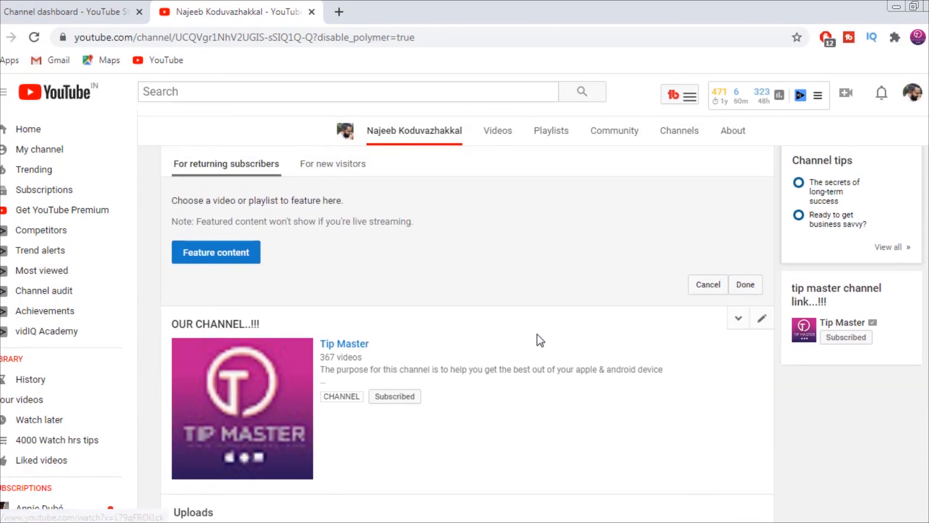
scroll(536, 335, "down", 6)
scroll(201, 377, "down", 5)
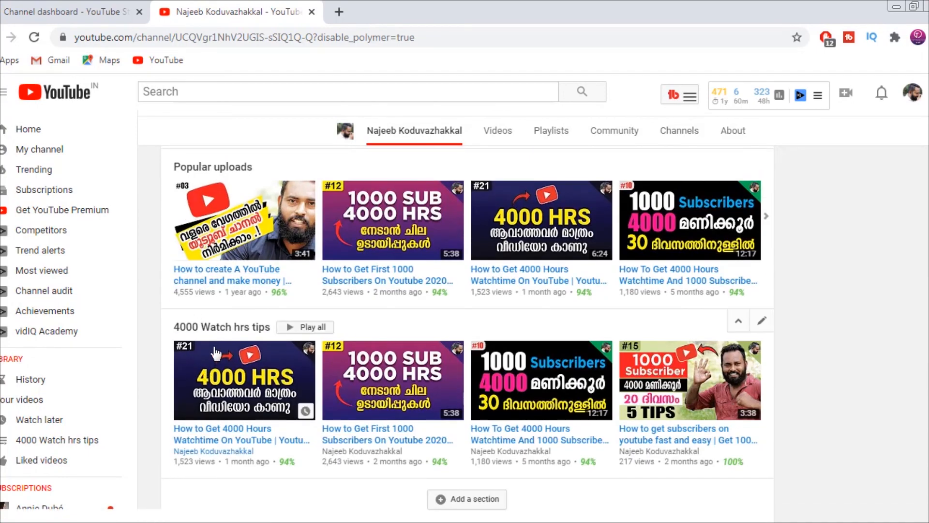
mouse_move(284, 462)
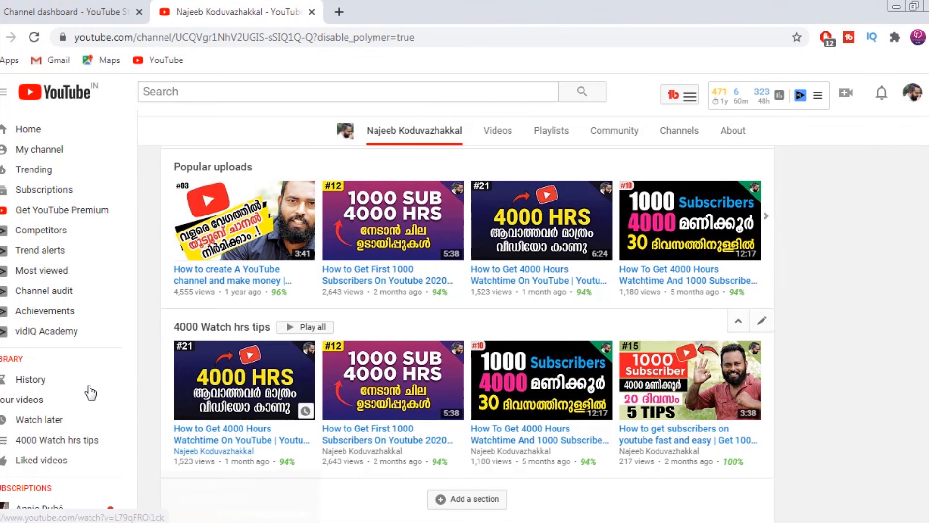